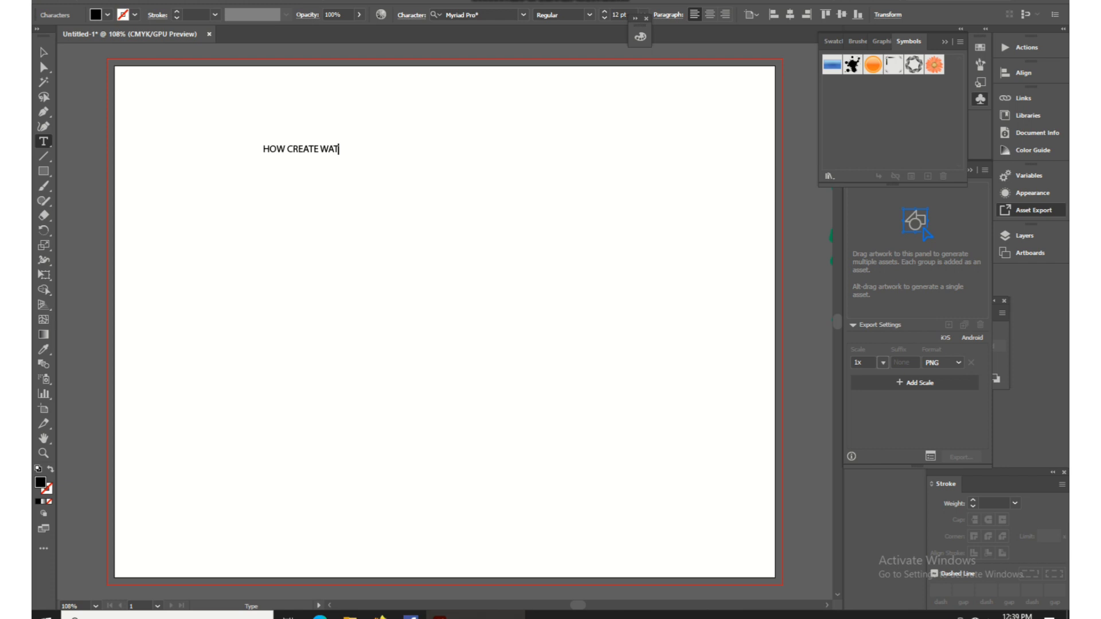
# Complete the title text as "HOW CREATE 3D WATERMELOON", replacing the misplaced ending after "HOW CREATE".
pyautogui.write('OON')
pyautogui.press('BackSpace')
pyautogui.press('BackSpace')
pyautogui.press('BackSpace')
pyautogui.press('BackSpace')
pyautogui.press('BackSpace')
pyautogui.press('BackSpace')
pyautogui.press('BackSpace')
pyautogui.press('BackSpace')
pyautogui.press('BackSpace')
pyautogui.press('BackSpace')
pyautogui.press('BackSpace')
pyautogui.press('BackSpace')
pyautogui.write('3D WATERMELOON')
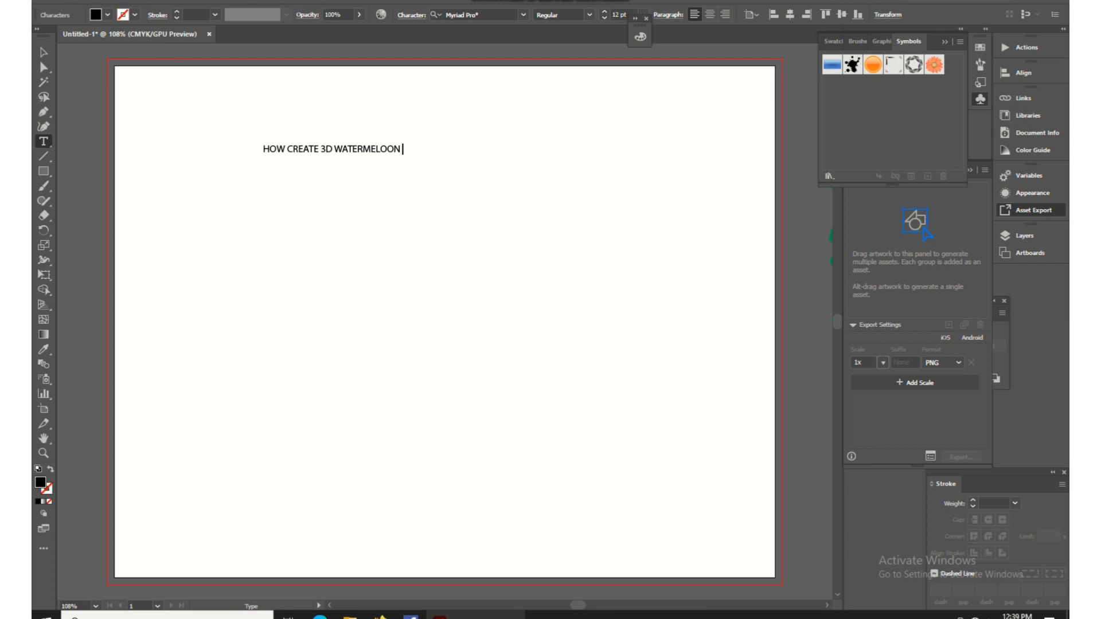
pyautogui.press('Escape')
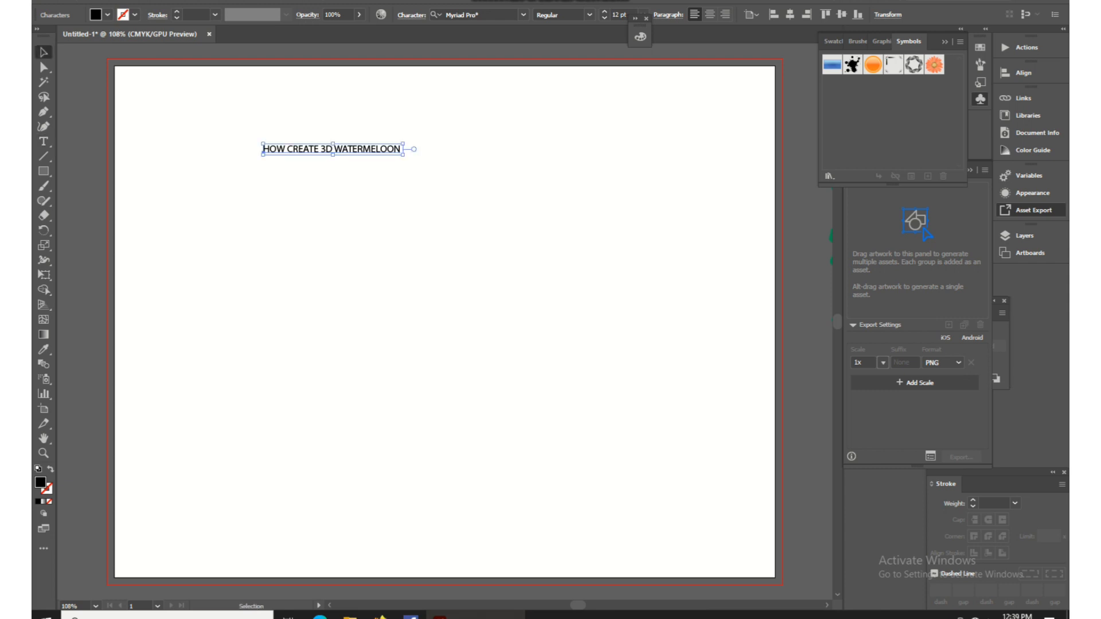
# Set the title in the Cambria font and enlarge it to about 36 pt across the upper artboard.
pyautogui.moveTo(403, 154); pyautogui.dragTo(612, 360)
pyautogui.click(523, 15)
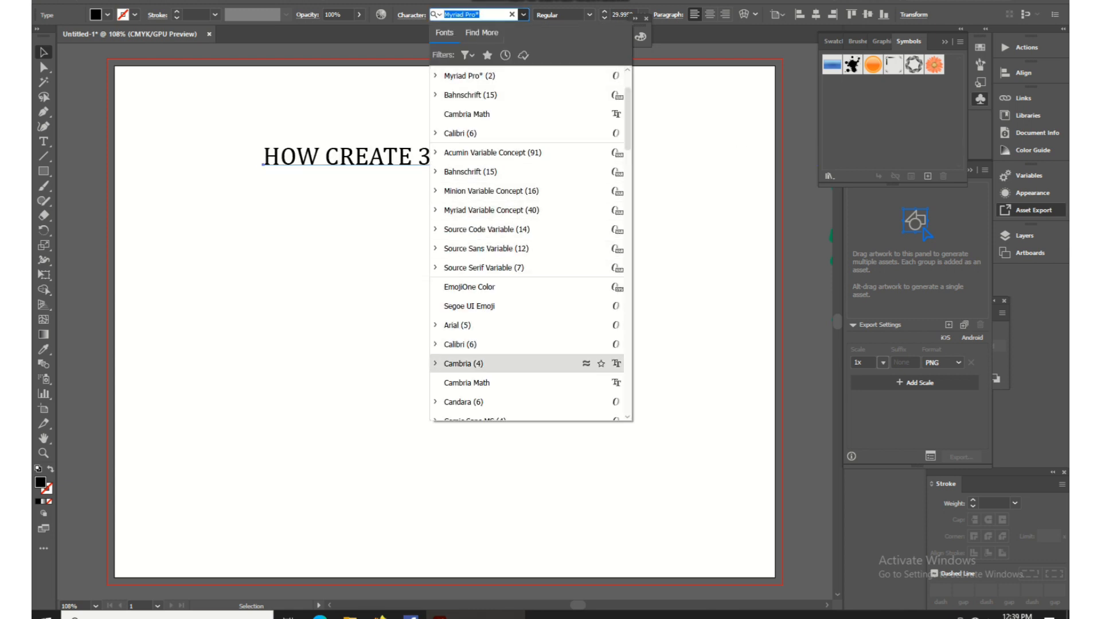
pyautogui.press('Return')
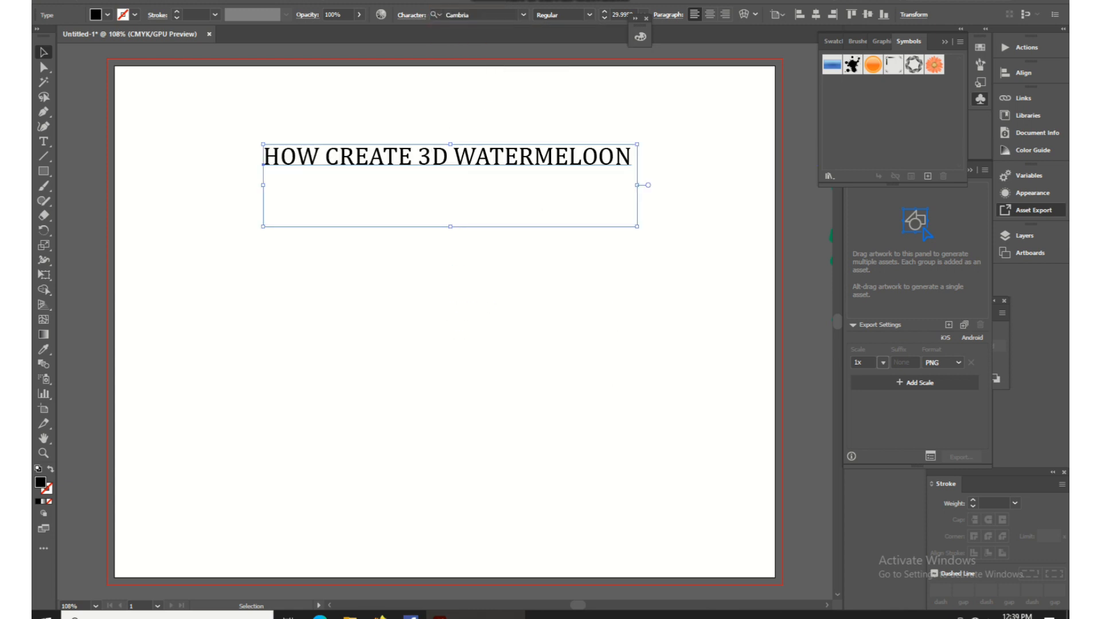
pyautogui.moveTo(262, 144); pyautogui.dragTo(183, 126)
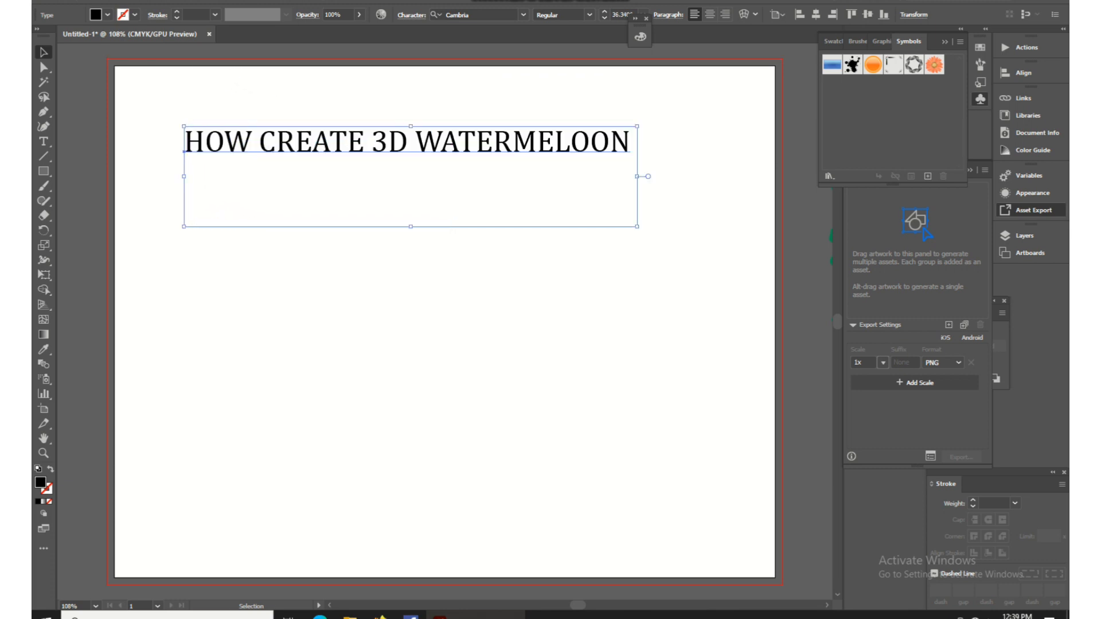
# Fill the title text with the blue colour 0014A8.
pyautogui.doubleClick(40, 483)
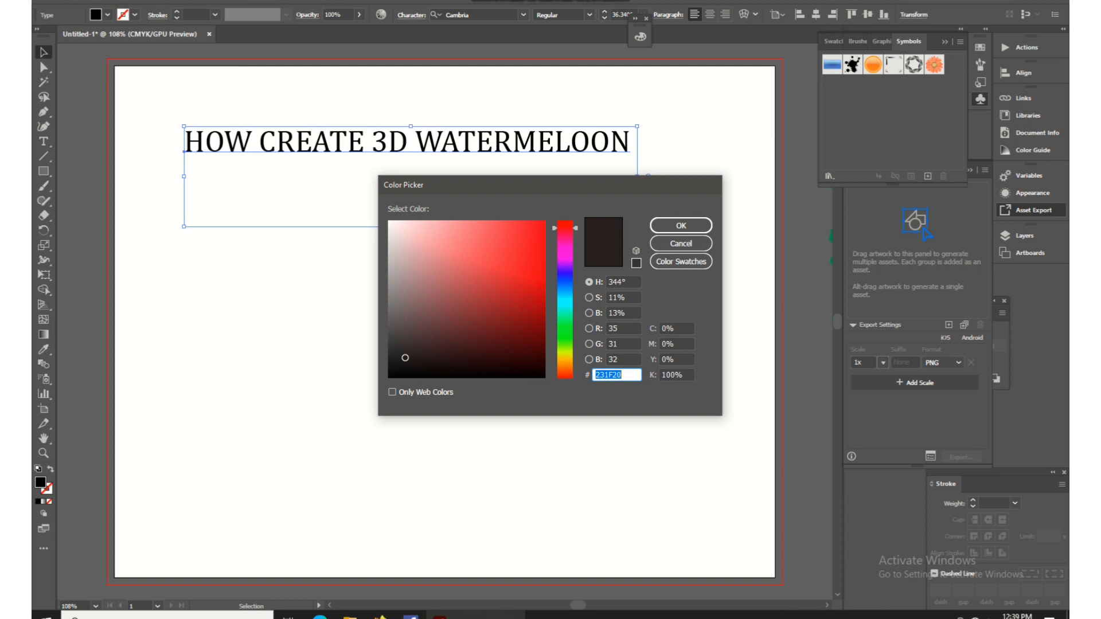
pyautogui.click(564, 277)
pyautogui.moveTo(536, 239)
pyautogui.mouseDown()
pyautogui.moveTo(545, 221)
pyautogui.moveTo(545, 274)
pyautogui.mouseUp()
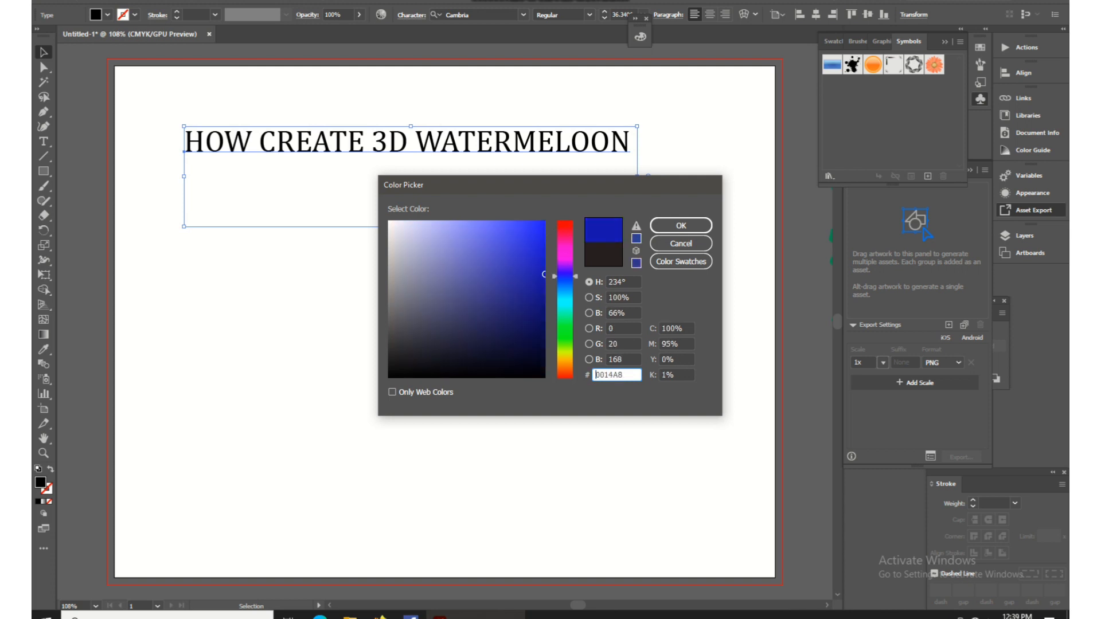
pyautogui.click(680, 225)
pyautogui.click(624, 281)
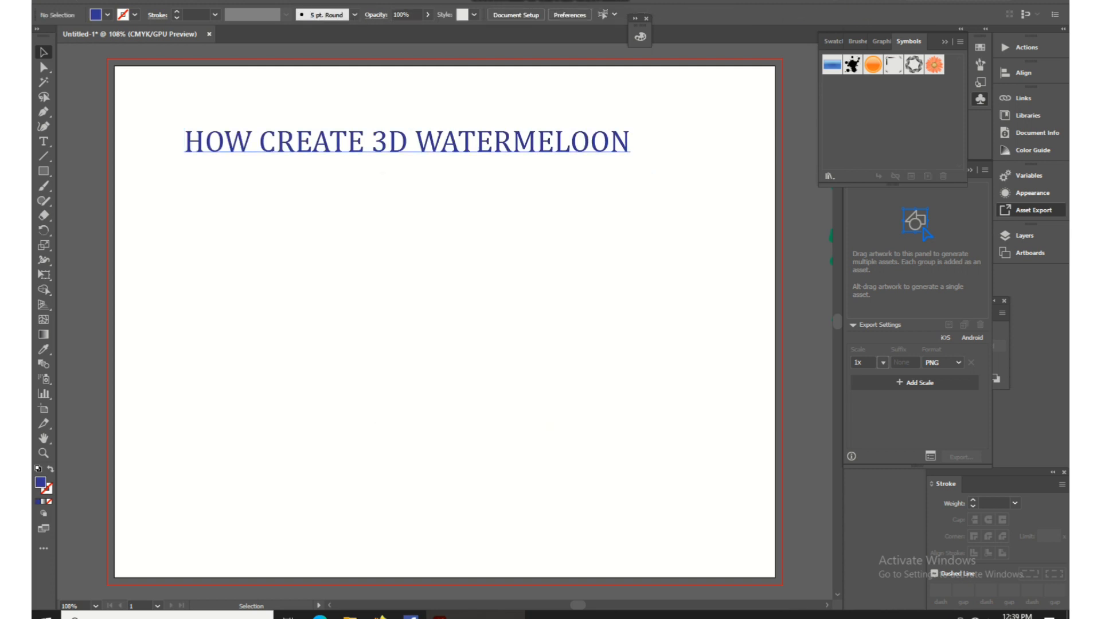
# Make the title bold and move it up near the artboard's upper edge.
pyautogui.moveTo(506, 144); pyautogui.dragTo(518, 116)
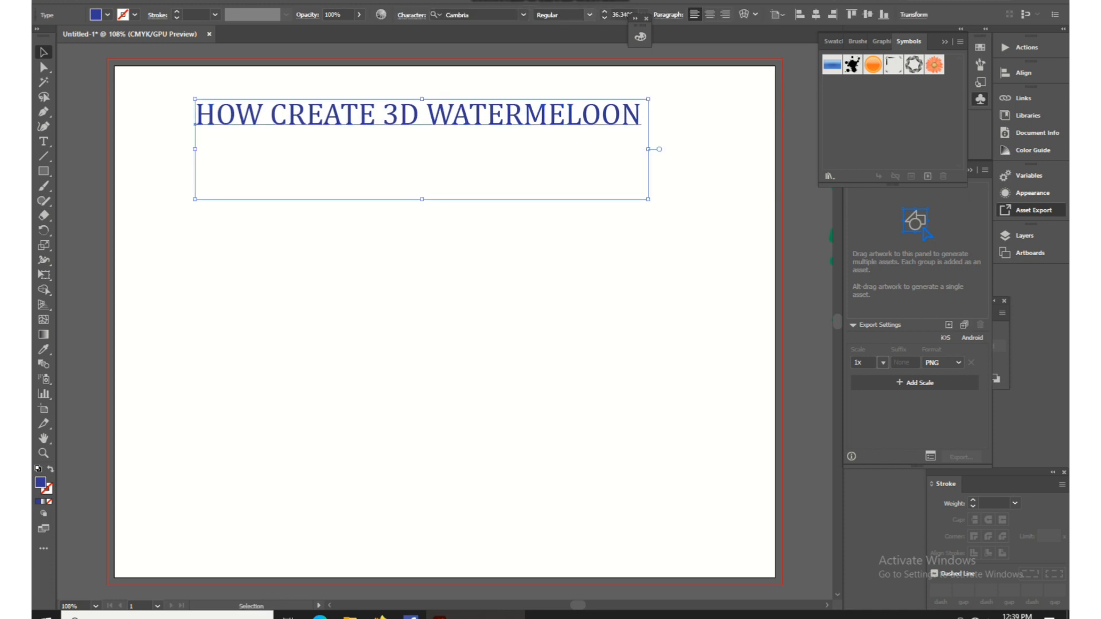
pyautogui.click(588, 15)
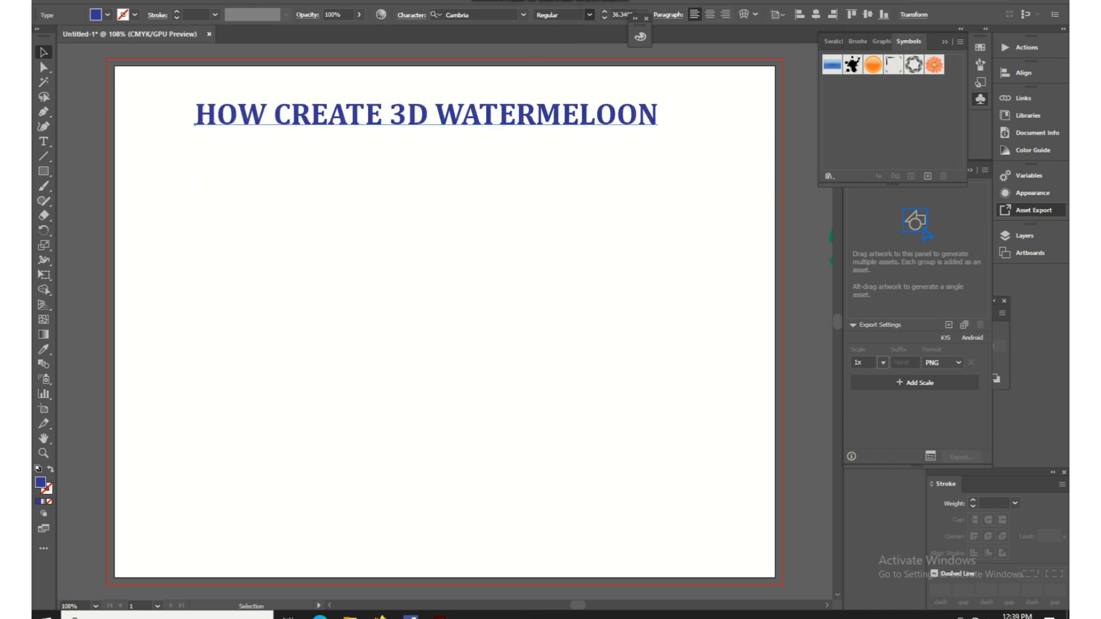
pyautogui.click(550, 55)
pyautogui.moveTo(518, 117); pyautogui.dragTo(518, 103)
# Add a separate text object reading "IN" below the title and enlarge it to about 105 pt.
pyautogui.press('t')
pyautogui.click(398, 214)
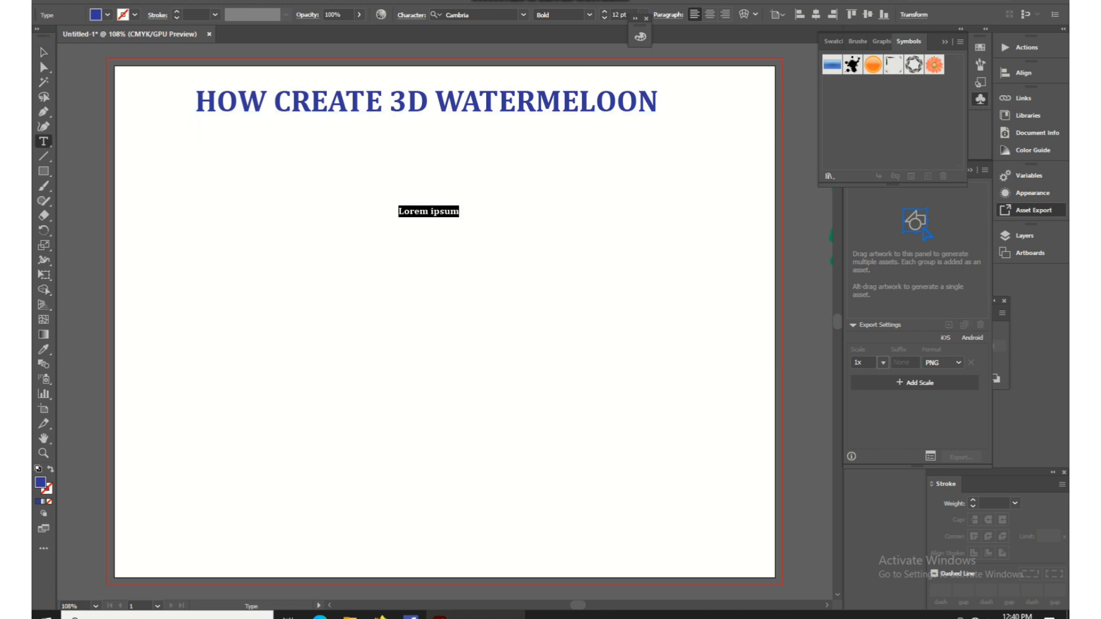
pyautogui.press('BackSpace')
pyautogui.write('IN')
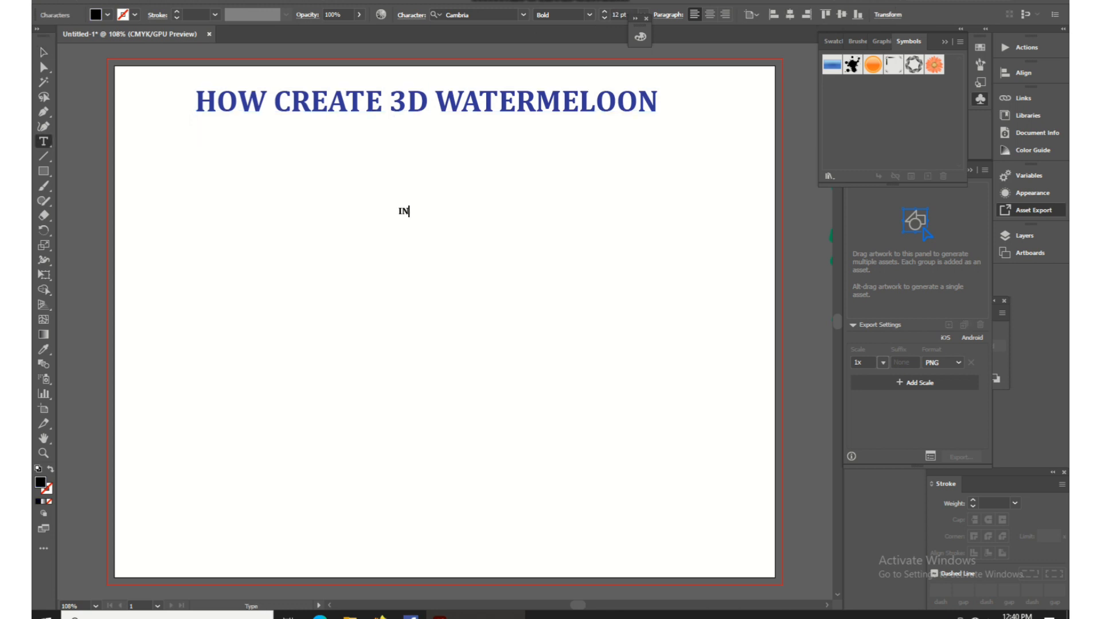
pyautogui.press('Escape')
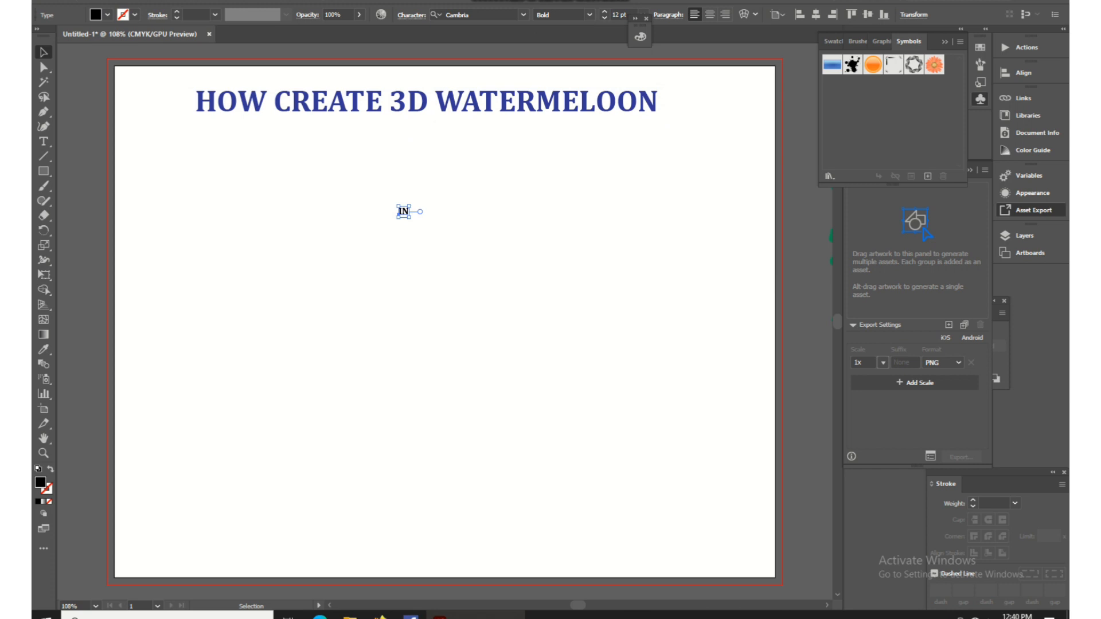
pyautogui.moveTo(409, 218); pyautogui.dragTo(489, 306)
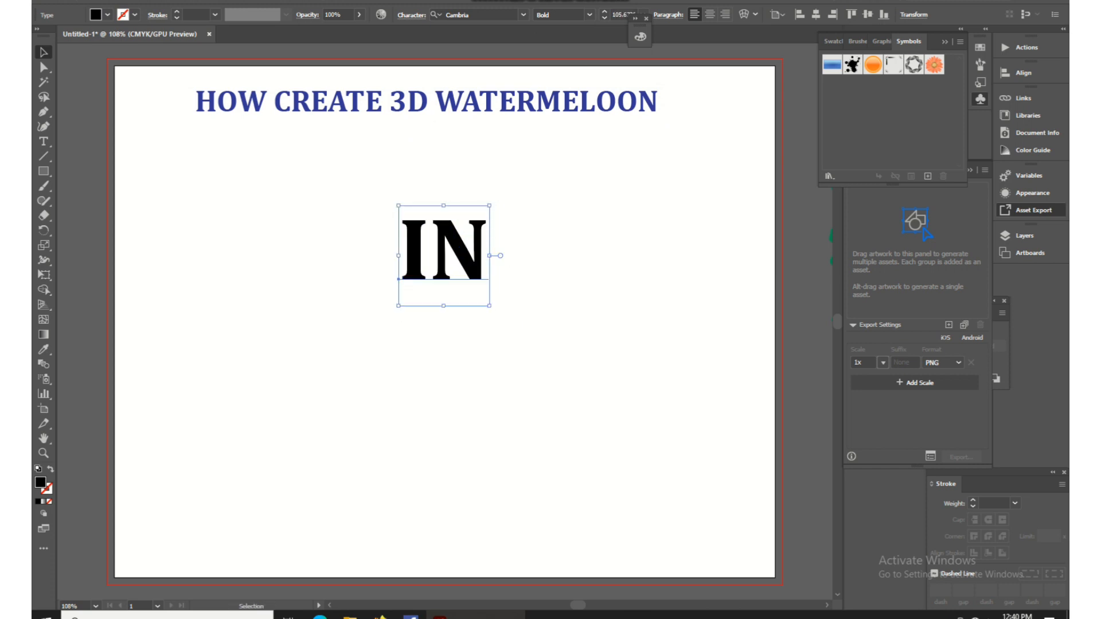
# Fill the "IN" text with dark red and move it directly beneath the title's middle.
pyautogui.doubleClick(40, 483)
pyautogui.moveTo(540, 228); pyautogui.dragTo(540, 312)
pyautogui.click(680, 226)
pyautogui.click(680, 226)
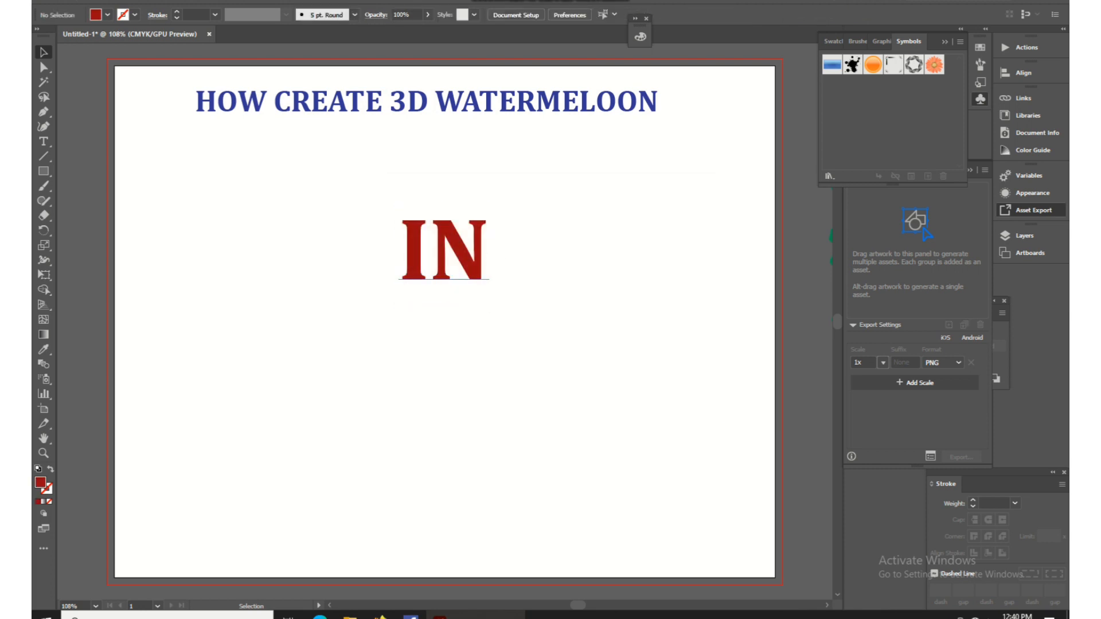
pyautogui.moveTo(477, 259); pyautogui.dragTo(455, 166)
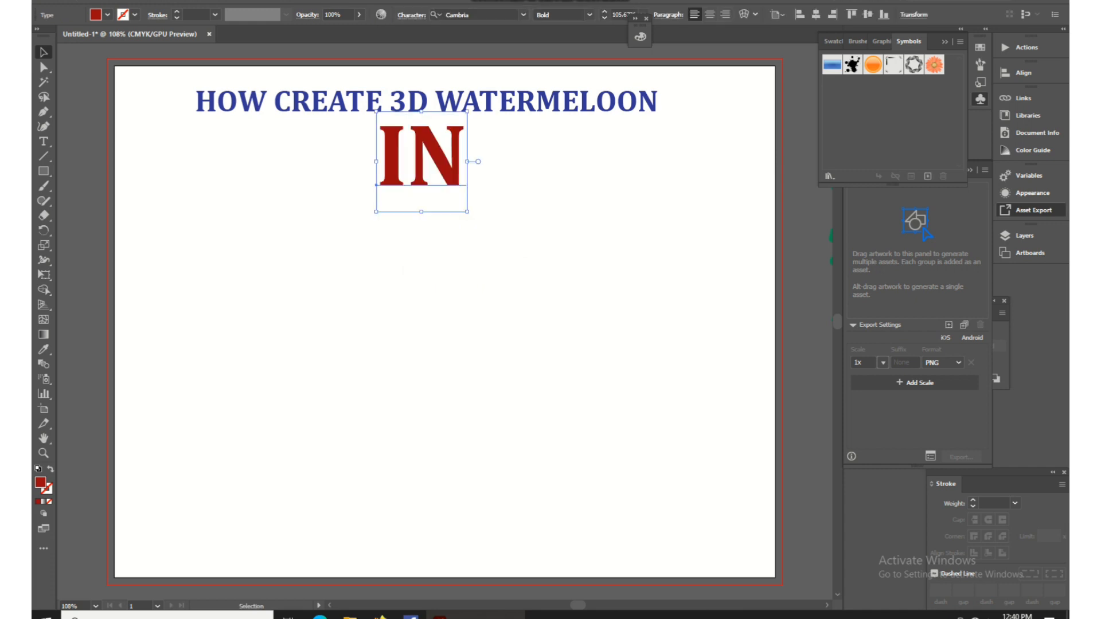
pyautogui.click(505, 230)
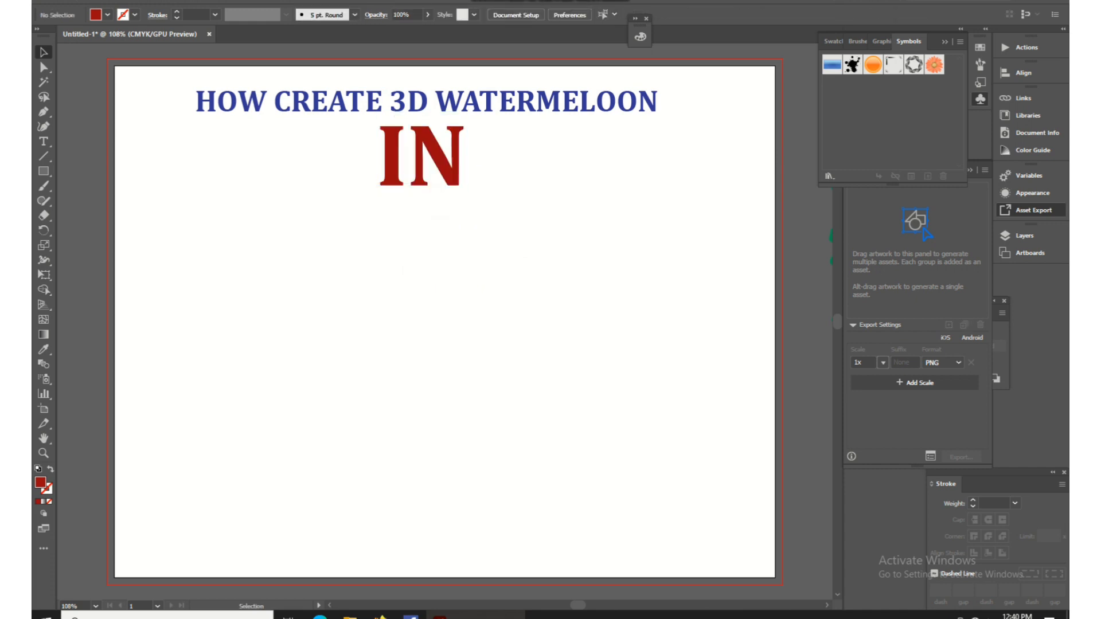
# Add a text object reading "ADOBE ILLUSTRATOR" in the middle of the artboard and enlarge it to about 31 pt.
pyautogui.press('t')
pyautogui.click(262, 312)
pyautogui.press('BackSpace')
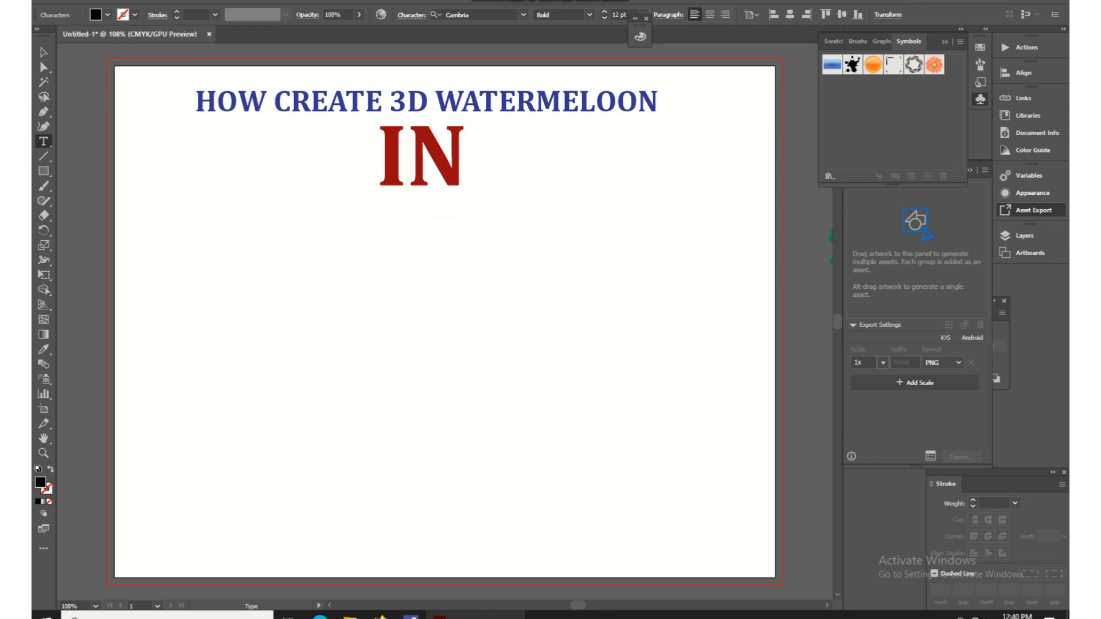
pyautogui.write('ADOBE ILLUSTRATOR')
pyautogui.press('Escape')
pyautogui.moveTo(360, 315); pyautogui.dragTo(519, 334)
# Set "ADOBE ILLUSTRATOR" in the Source Code Variable font and place it, enlarged to nearly the title's width, directly beneath "IN".
pyautogui.click(523, 14)
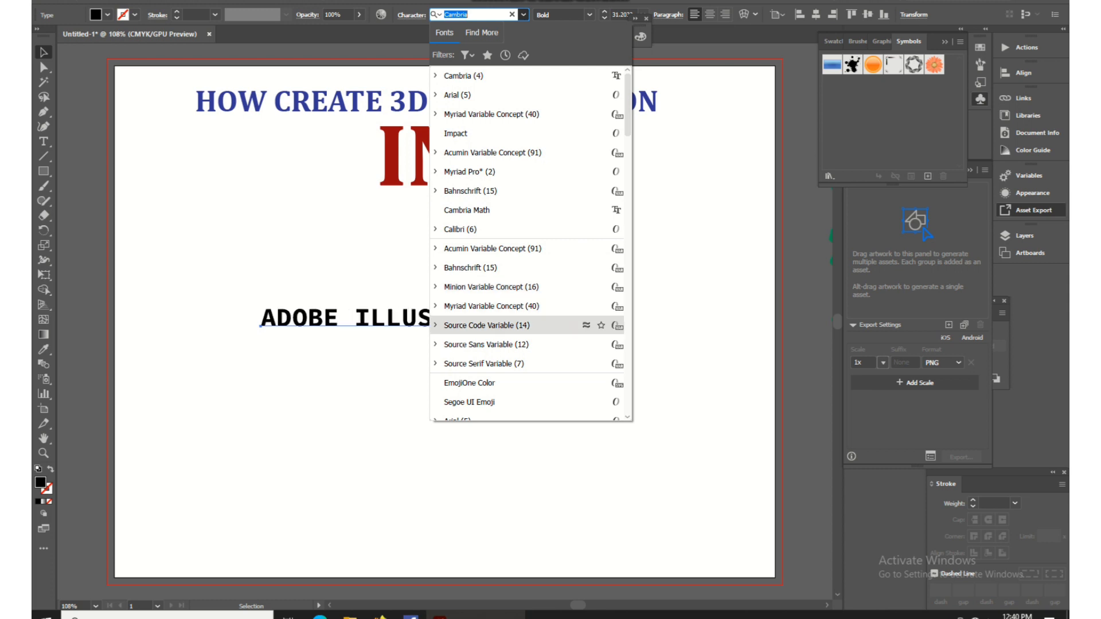
pyautogui.click(487, 325)
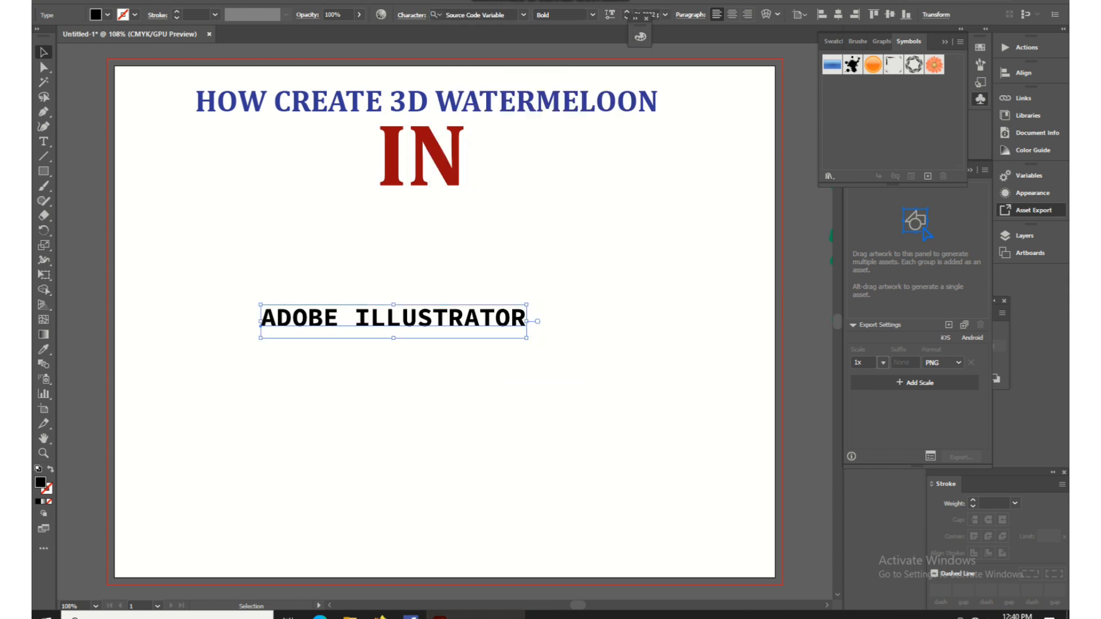
pyautogui.moveTo(526, 305); pyautogui.dragTo(665, 286)
pyautogui.moveTo(548, 310); pyautogui.dragTo(496, 207)
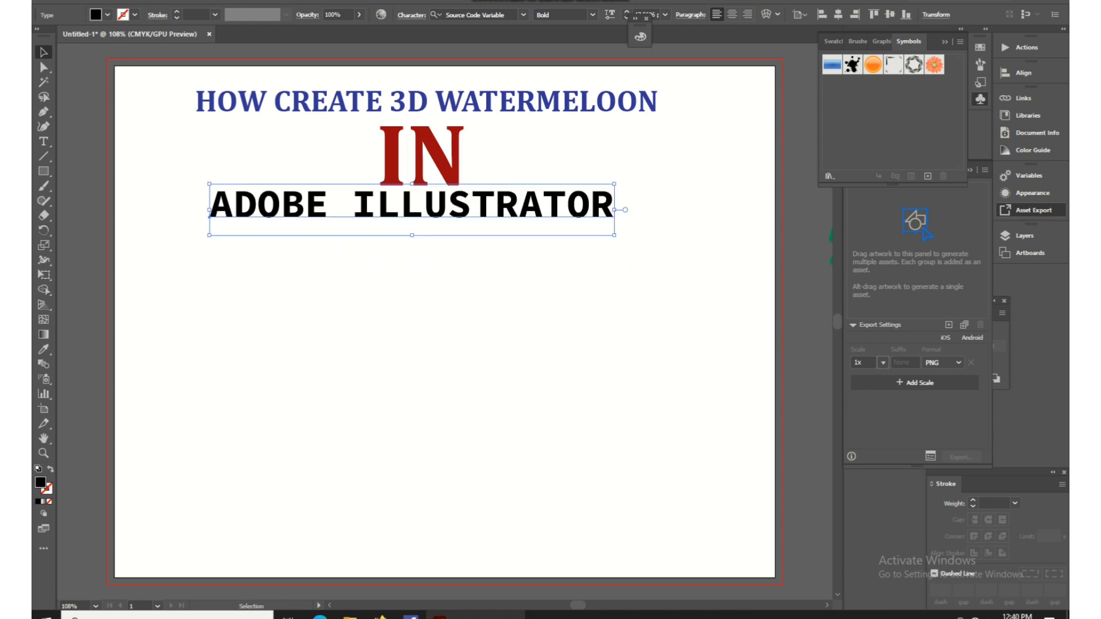
# Fill the "ADOBE ILLUSTRATOR" text with the dark blue colour 091C6B.
pyautogui.doubleClick(40, 482)
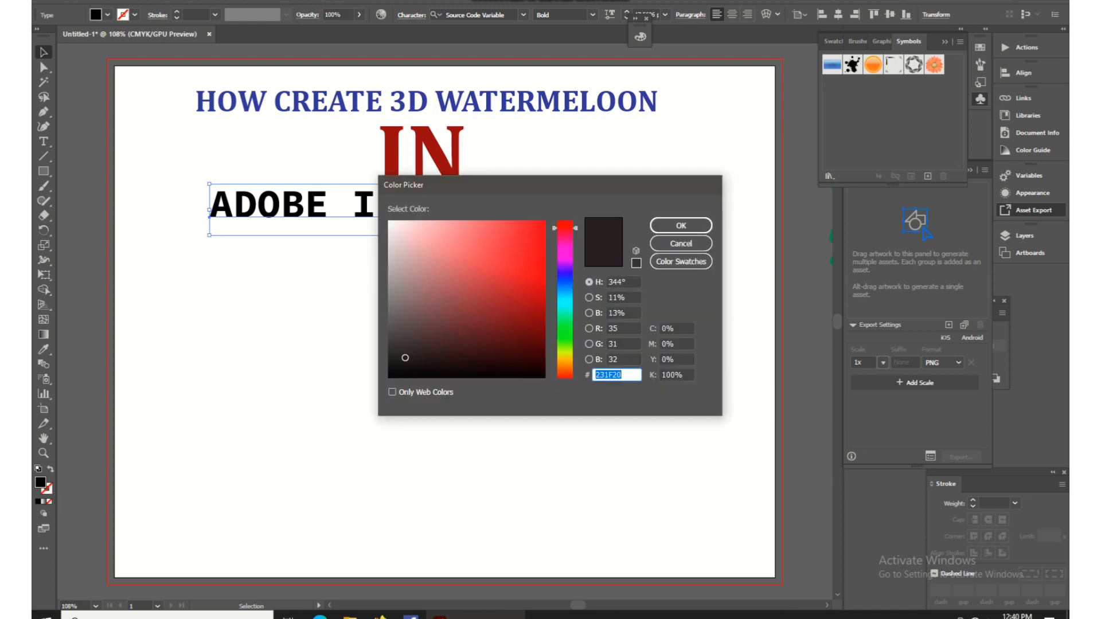
pyautogui.click(564, 278)
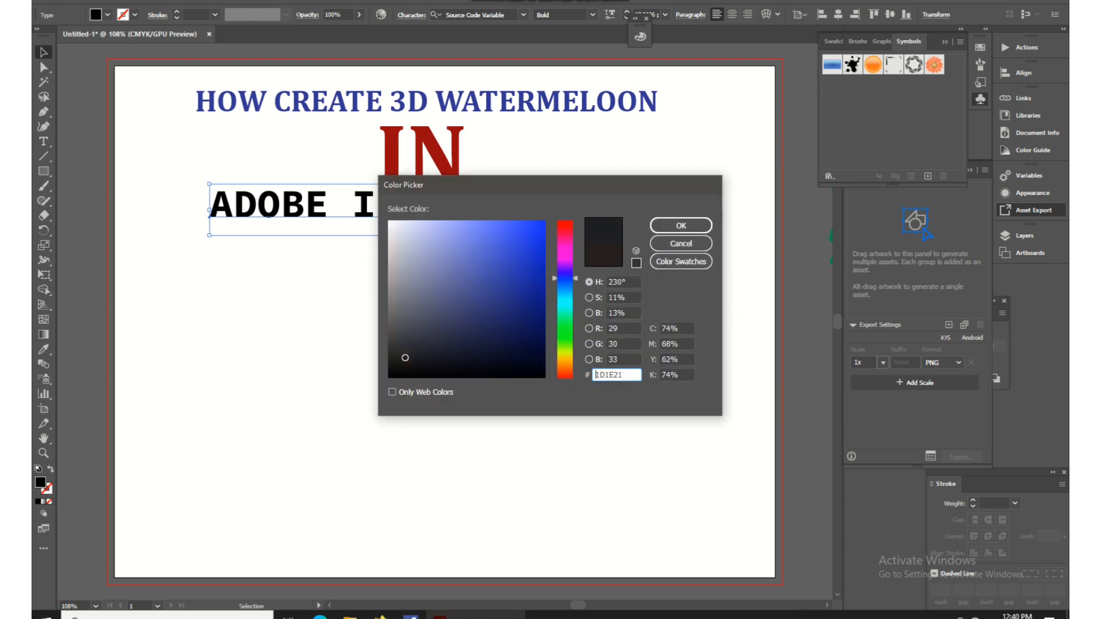
pyautogui.click(532, 312)
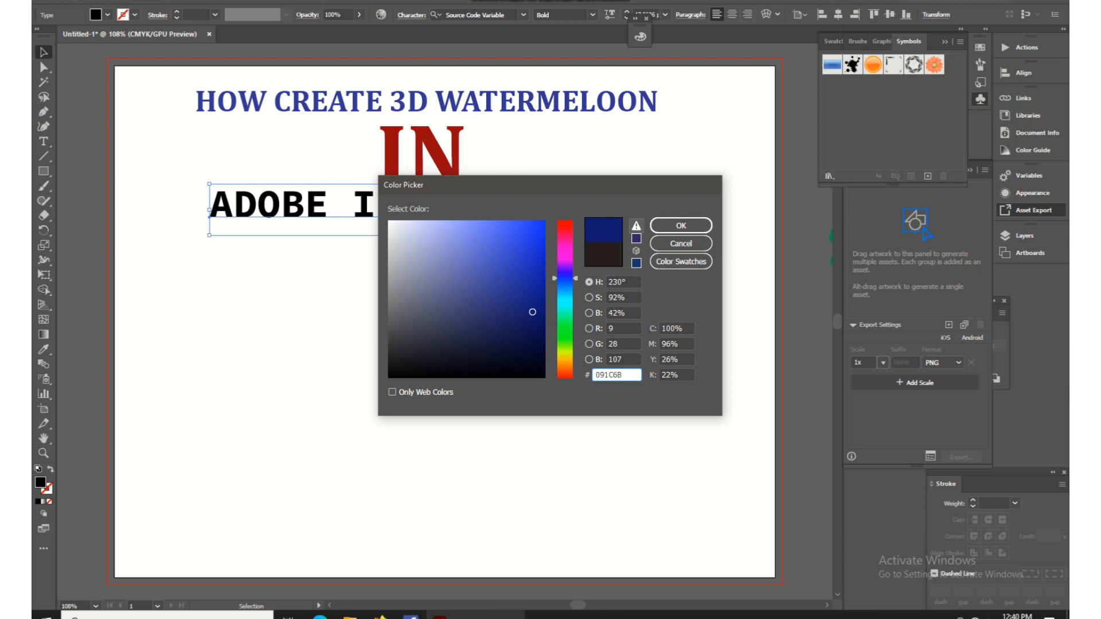
pyautogui.click(681, 225)
pyautogui.click(680, 226)
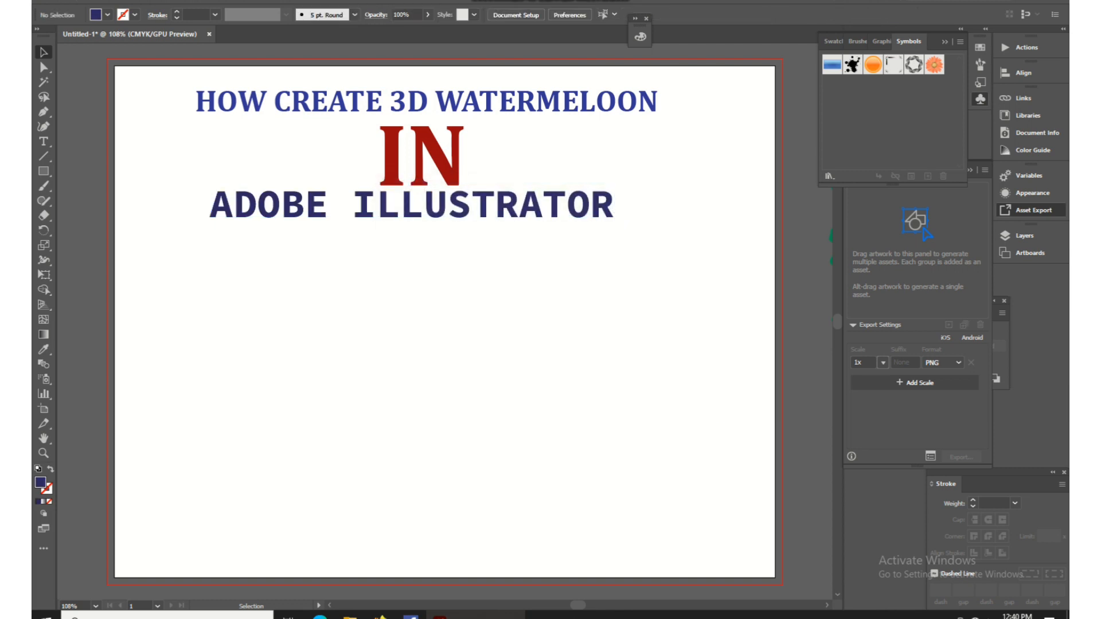
# Draw a narrow vertical rectangle about 0.2 in wide and 2.94 in high in the artboard's lower left area.
pyautogui.click(43, 171)
pyautogui.click(105, 171)
pyautogui.moveTo(155, 287); pyautogui.dragTo(168, 466)
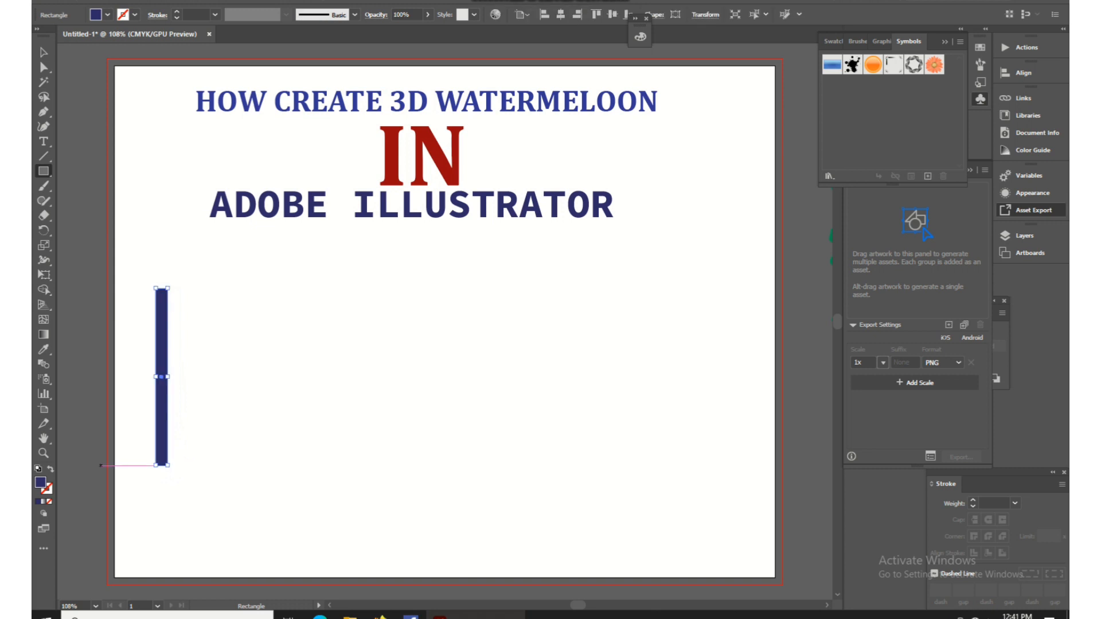
# Fill the narrow rectangle with the green colour 147204.
pyautogui.doubleClick(41, 482)
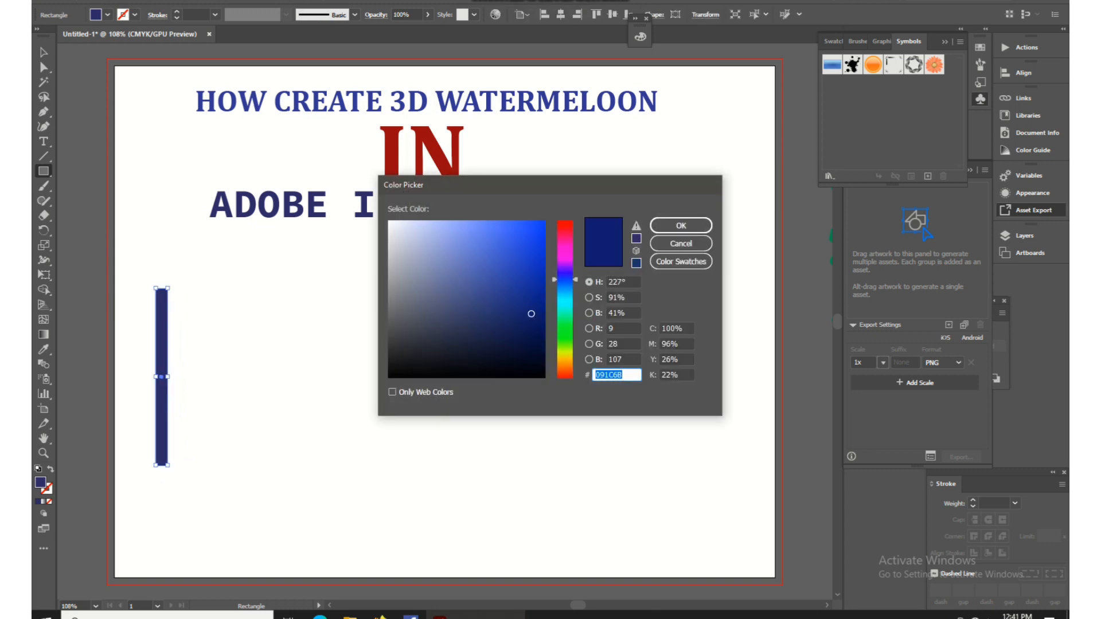
pyautogui.write('0B3504')
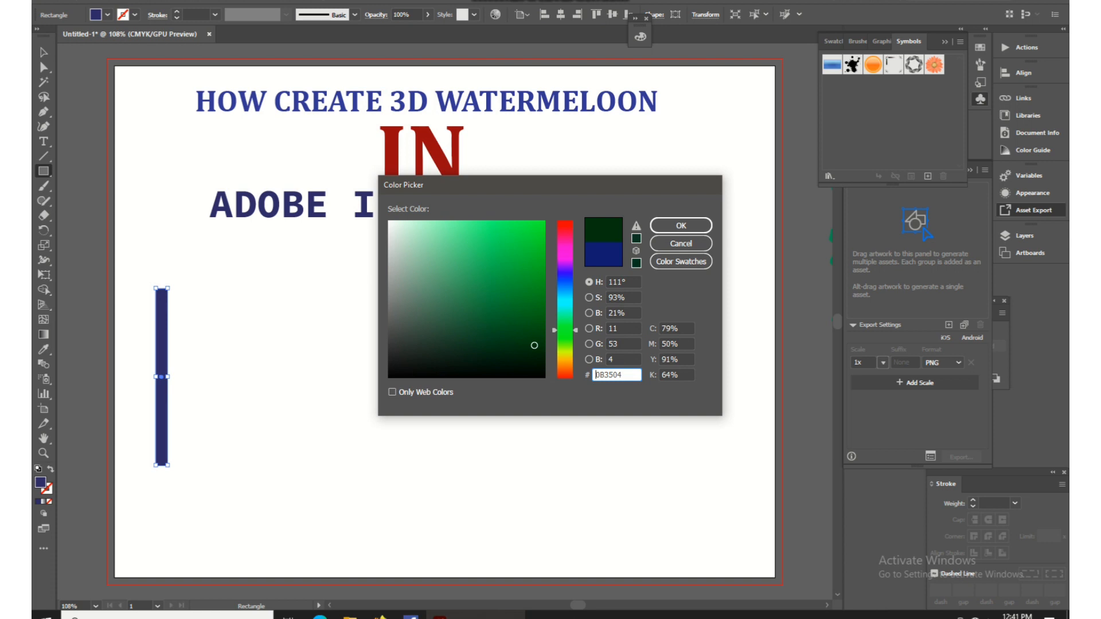
pyautogui.moveTo(534, 346)
pyautogui.mouseDown()
pyautogui.moveTo(528, 319)
pyautogui.moveTo(529, 338)
pyautogui.moveTo(507, 332)
pyautogui.moveTo(512, 317)
pyautogui.moveTo(540, 307)
pyautogui.mouseUp()
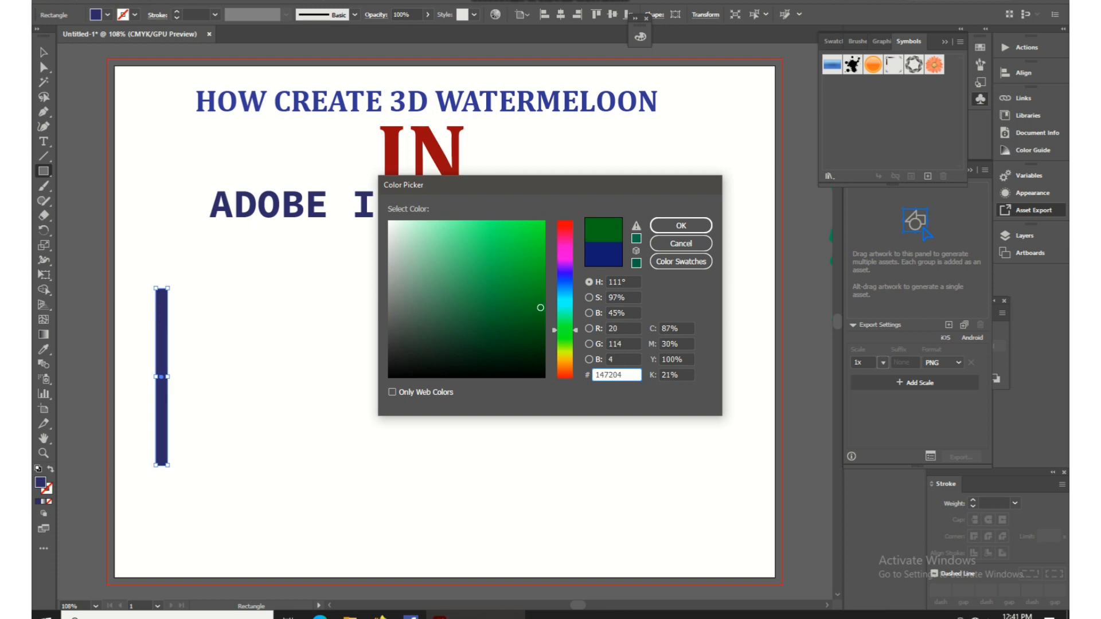
pyautogui.click(680, 225)
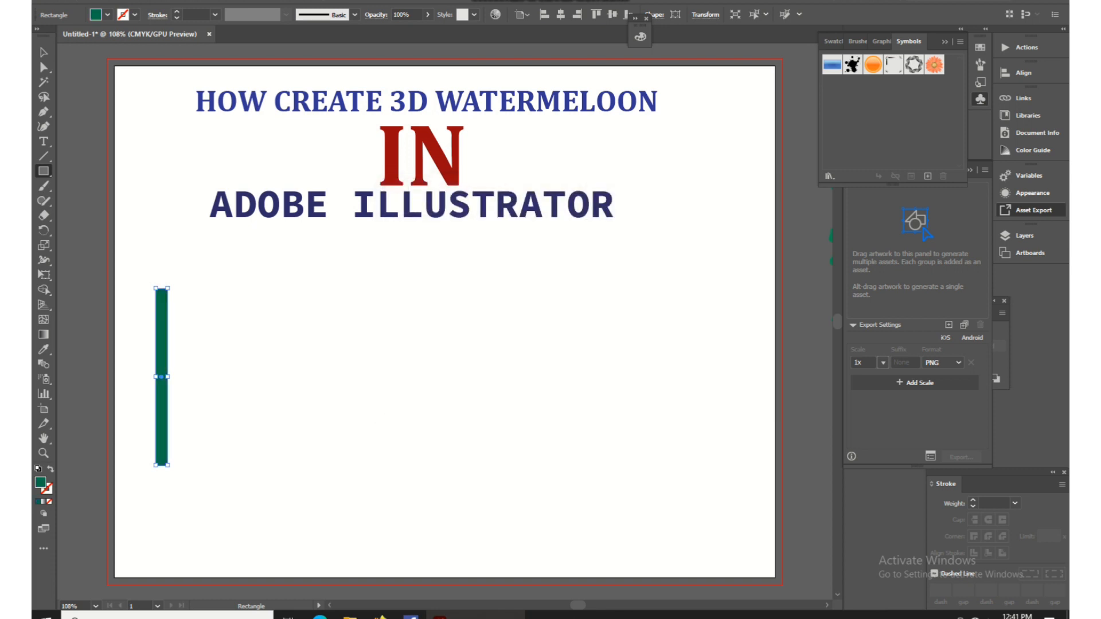
# Begin a Roughen effect on the green stripe with a relative size of 3%, previewing it on the artwork.
pyautogui.click(43, 52)
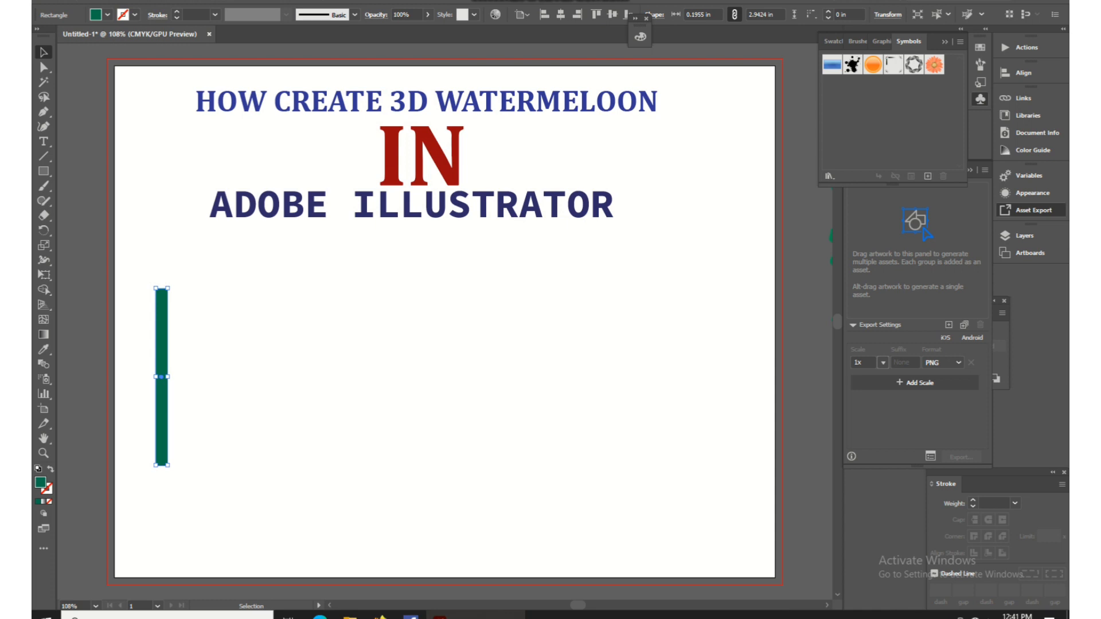
pyautogui.click(221, 1)
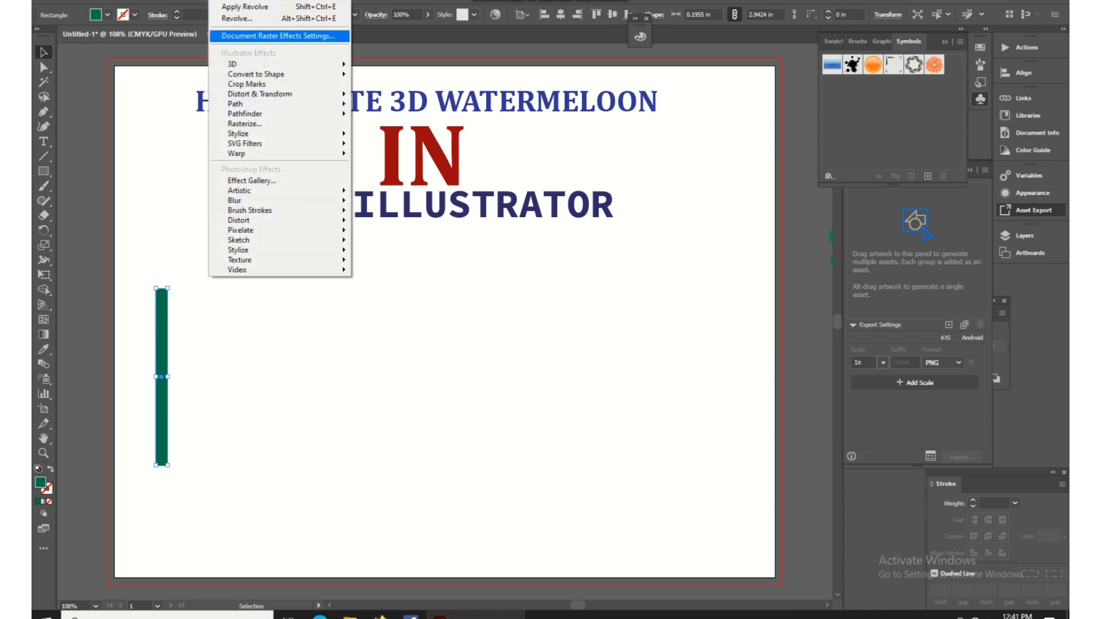
pyautogui.moveTo(241, 64)
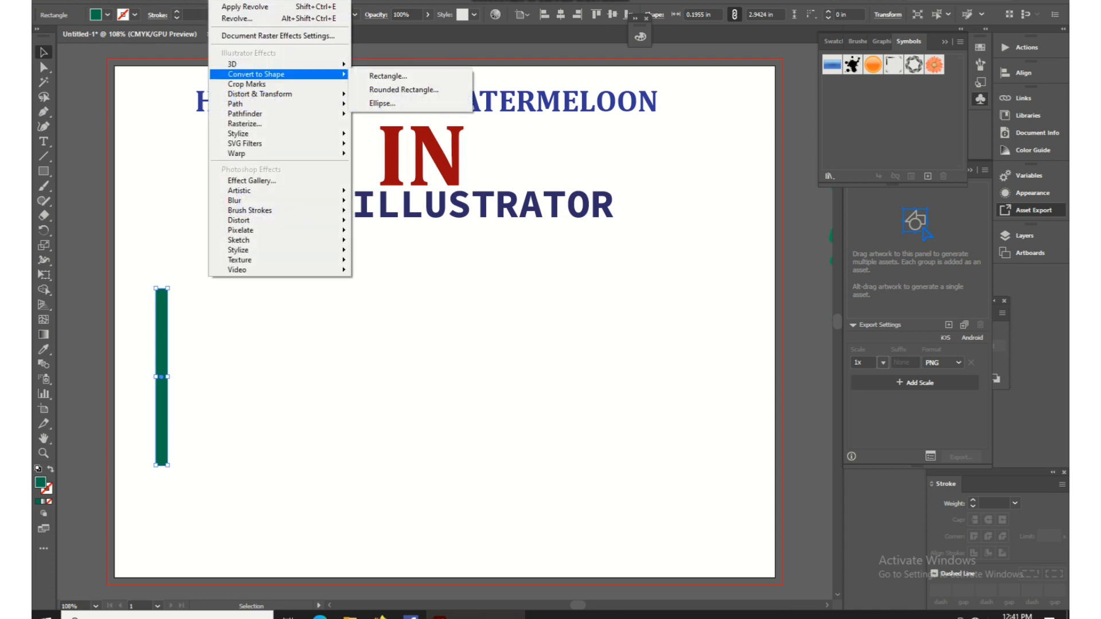
pyautogui.moveTo(258, 93)
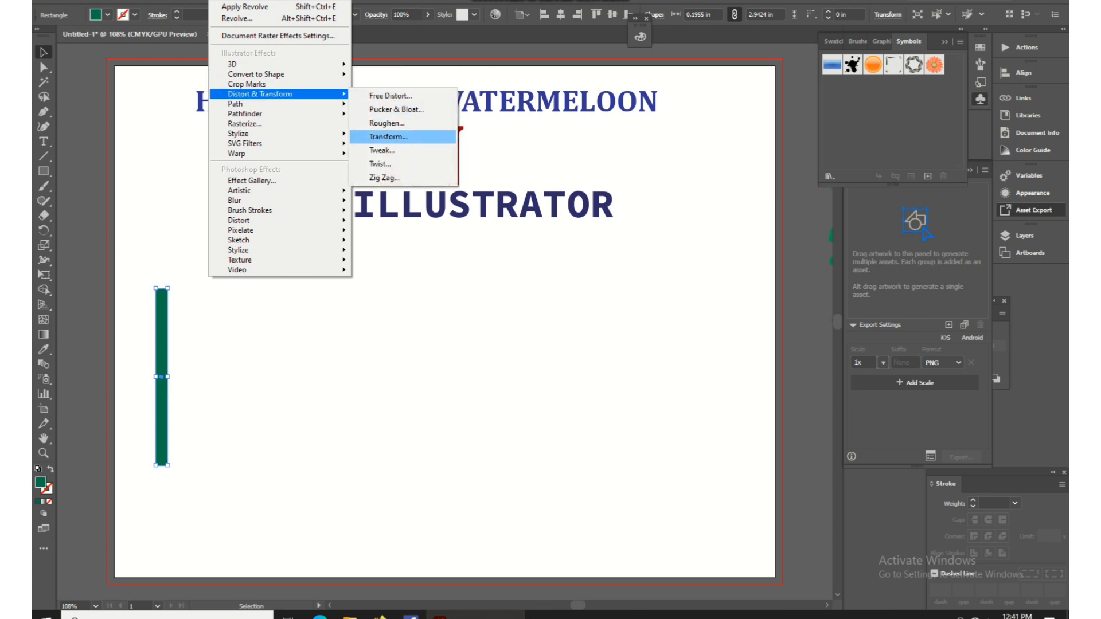
pyautogui.click(387, 122)
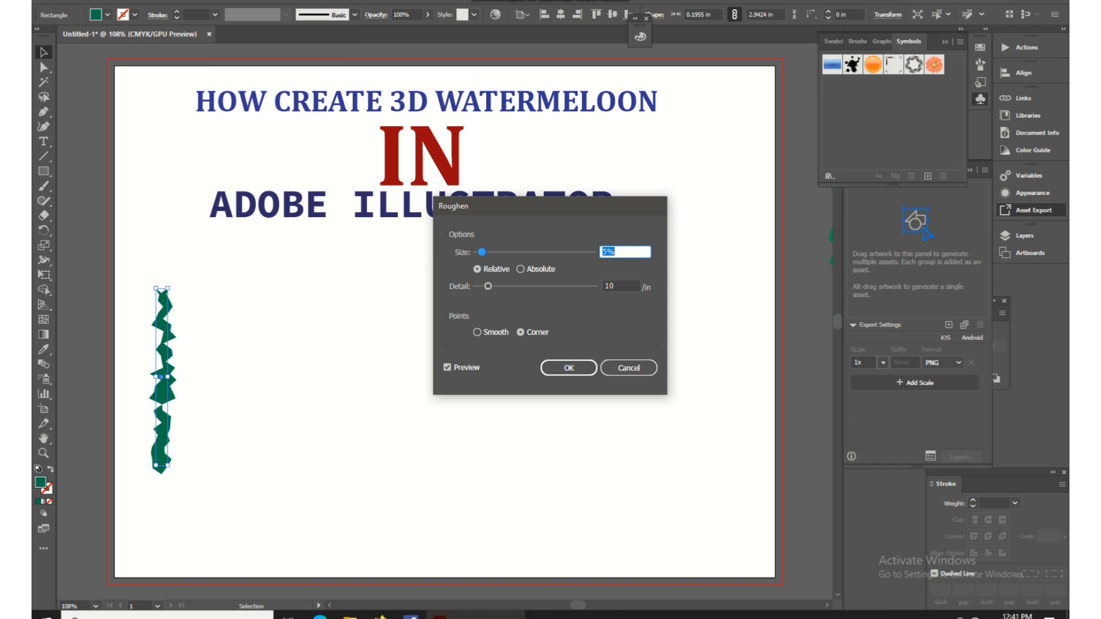
pyautogui.press('Tab')
pyautogui.write('6')
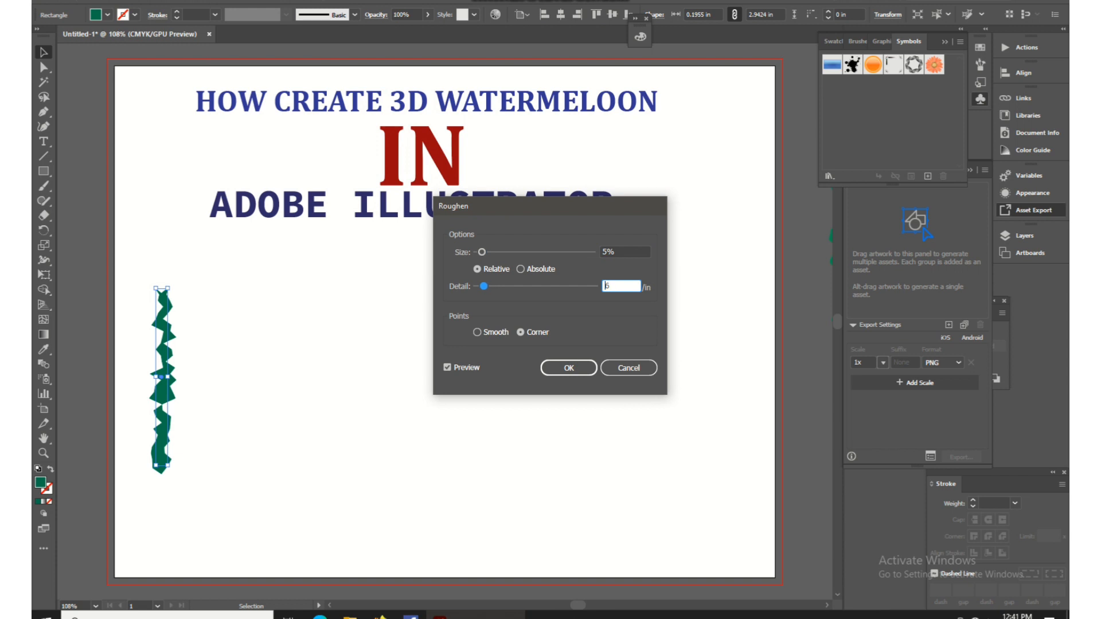
pyautogui.moveTo(482, 286); pyautogui.dragTo(478, 253)
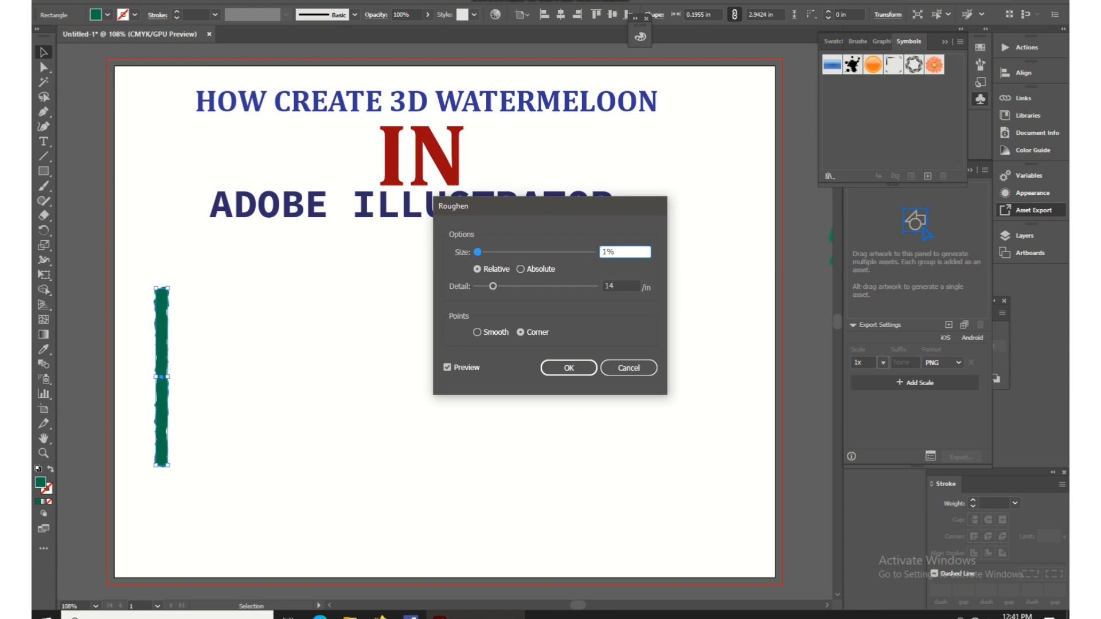
pyautogui.doubleClick(602, 251)
pyautogui.write('3')
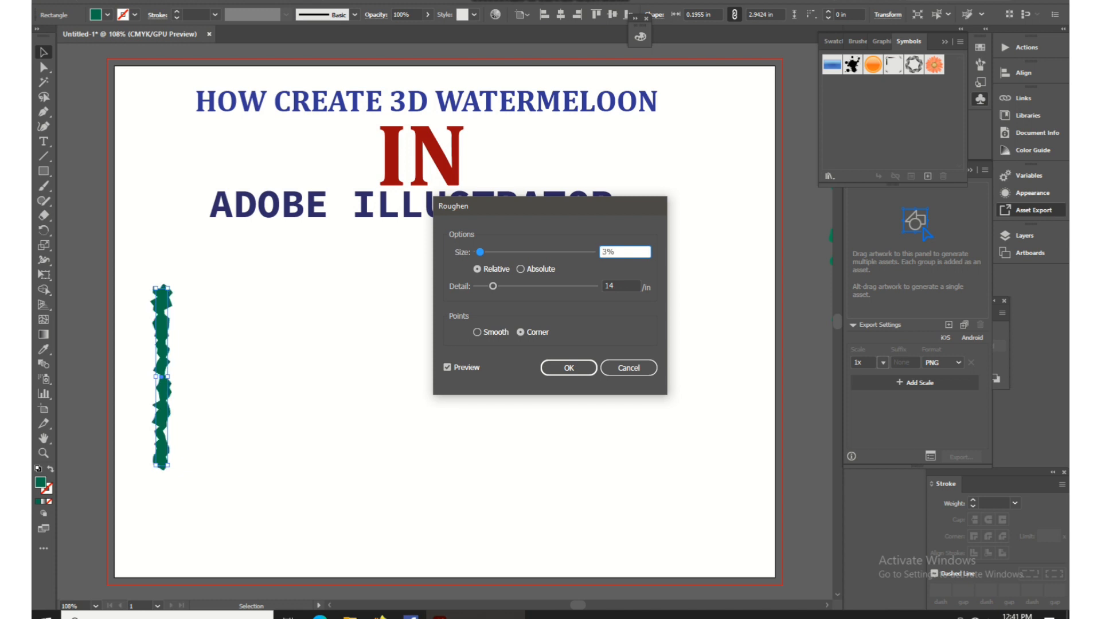
# Give the stripe's Roughen effect smooth points and a detail of 10 per inch, and apply it.
pyautogui.click(477, 332)
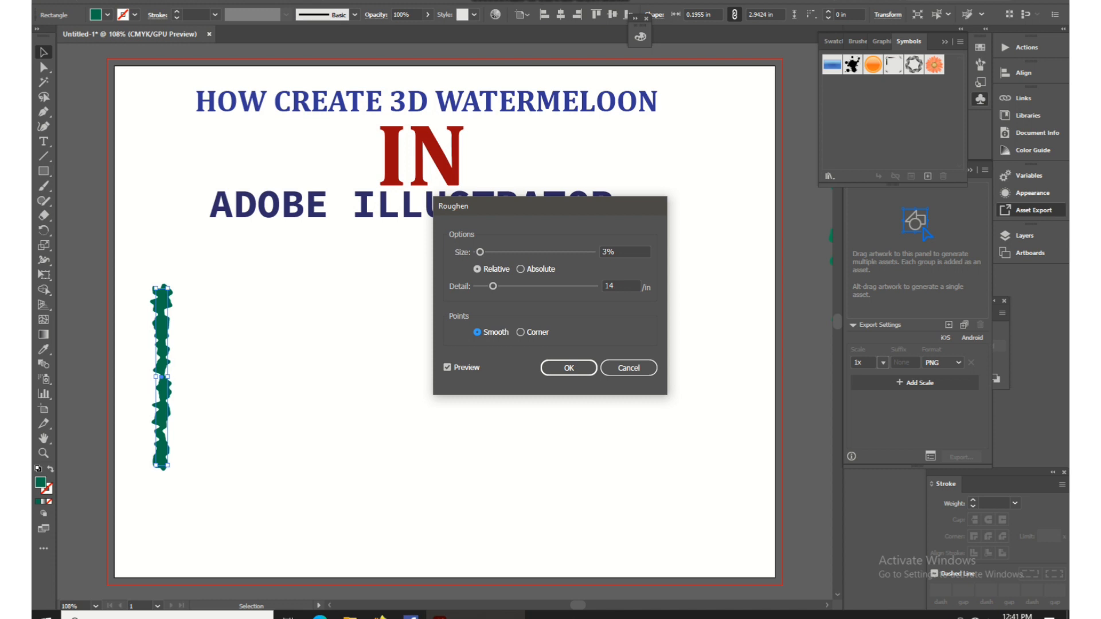
pyautogui.moveTo(493, 286); pyautogui.dragTo(490, 286)
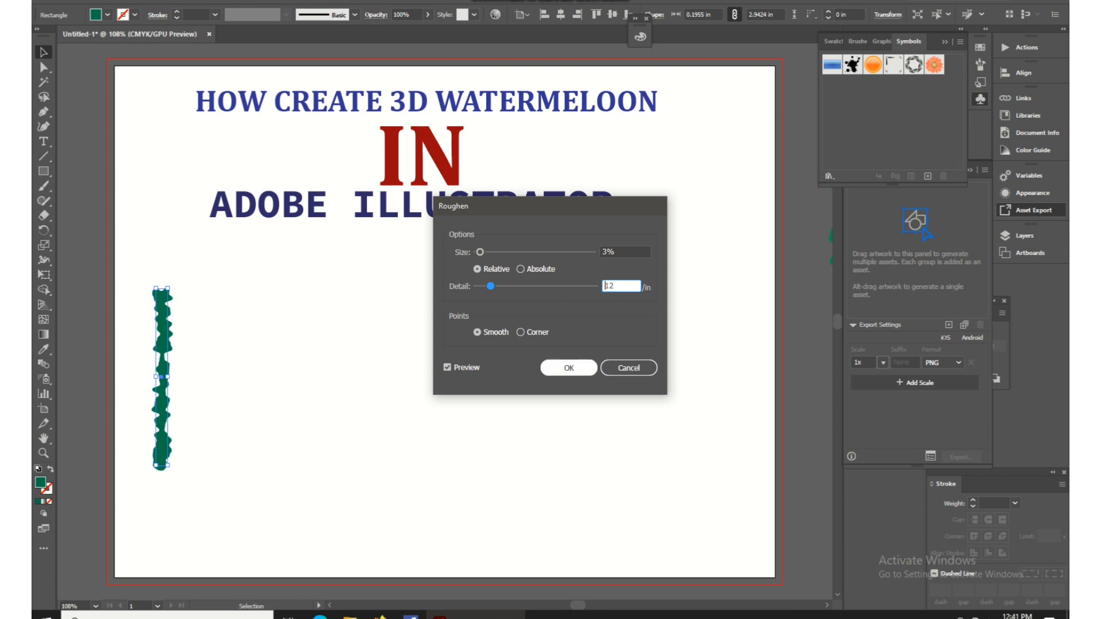
pyautogui.moveTo(490, 286); pyautogui.dragTo(487, 286)
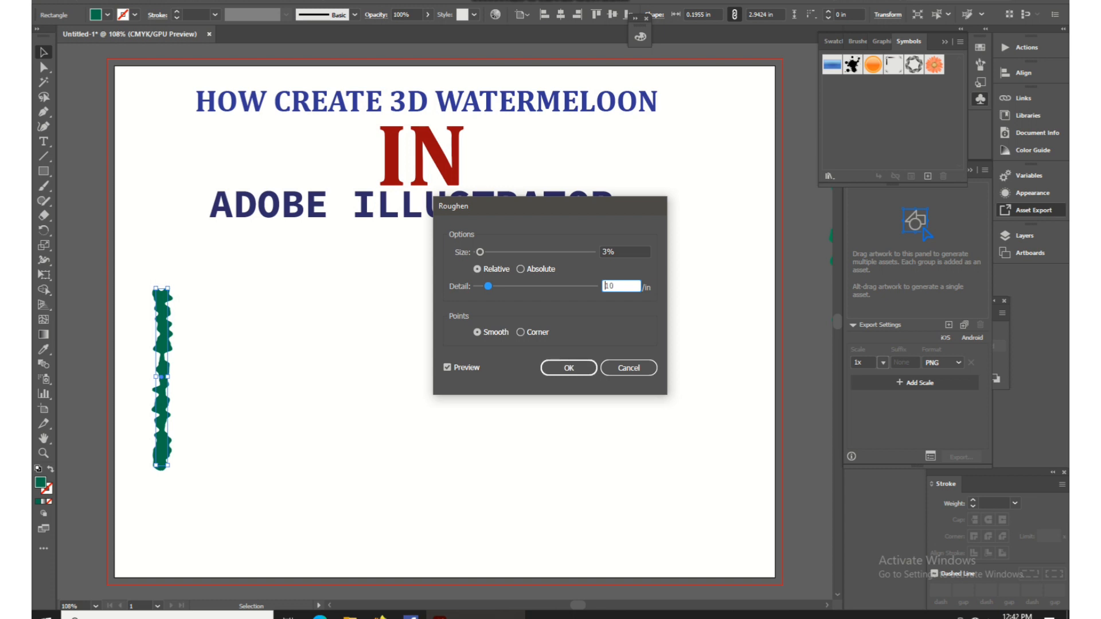
pyautogui.click(568, 367)
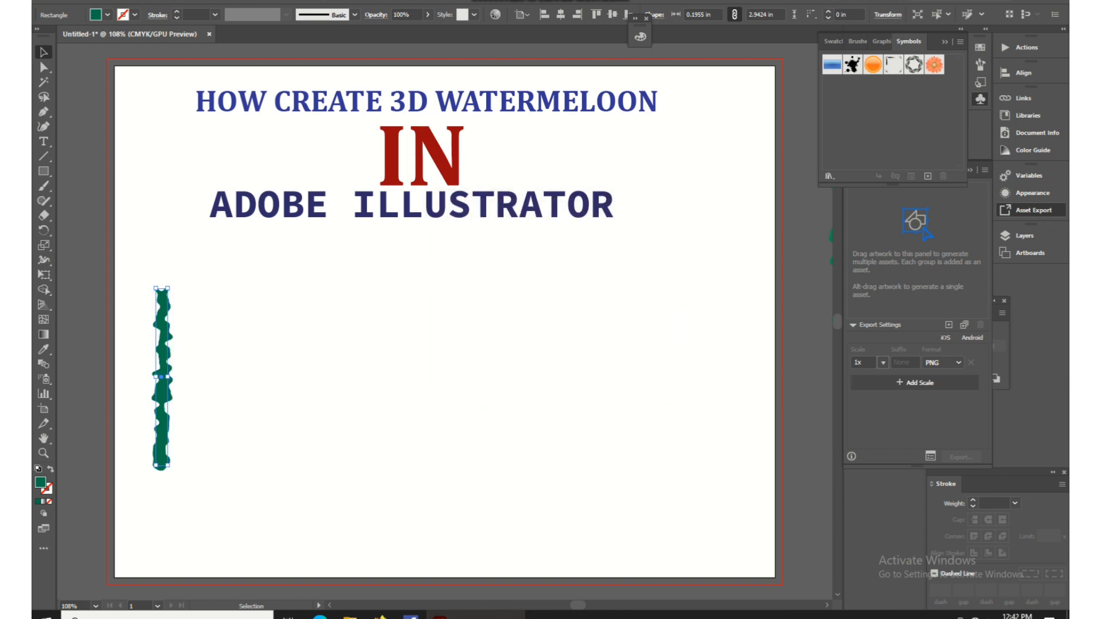
# Duplicate the roughened stripe to make a row of four parallel upright stripes.
pyautogui.hotkey('ctrl', 'shift', 'a')
pyautogui.moveTo(212, 274); pyautogui.dragTo(167, 467)
pyautogui.press('a')
pyautogui.hotkey('ctrl', 'c')
pyautogui.hotkey('ctrl', 'v')
pyautogui.moveTo(439, 320); pyautogui.dragTo(207, 377)
pyautogui.moveTo(141, 267); pyautogui.dragTo(241, 455)
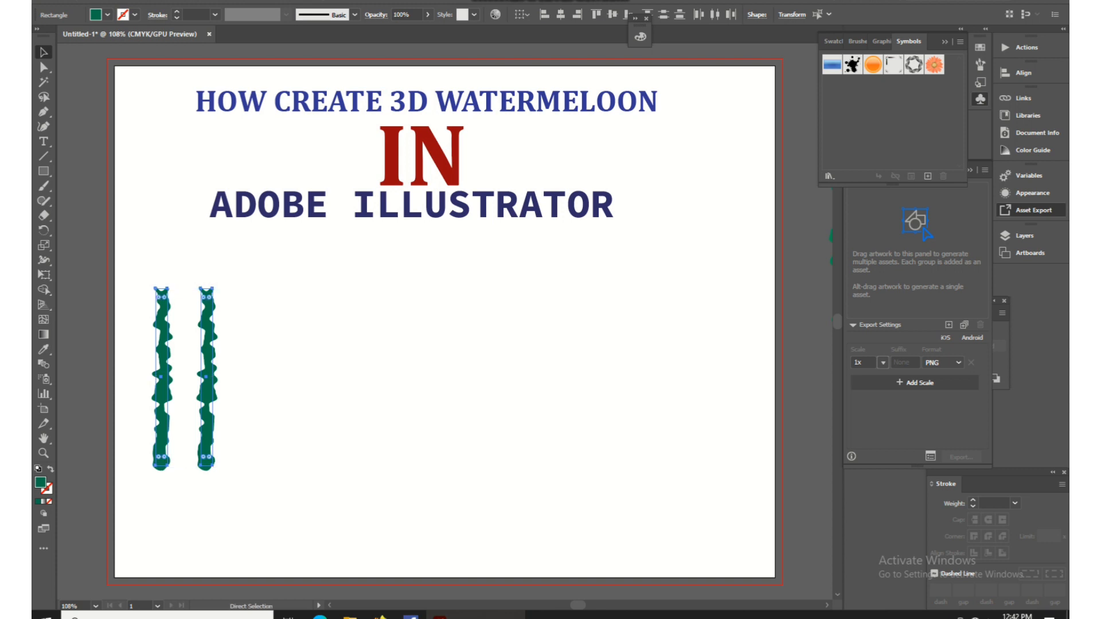
pyautogui.moveTo(212, 375); pyautogui.dragTo(290, 376)
pyautogui.click(350, 378)
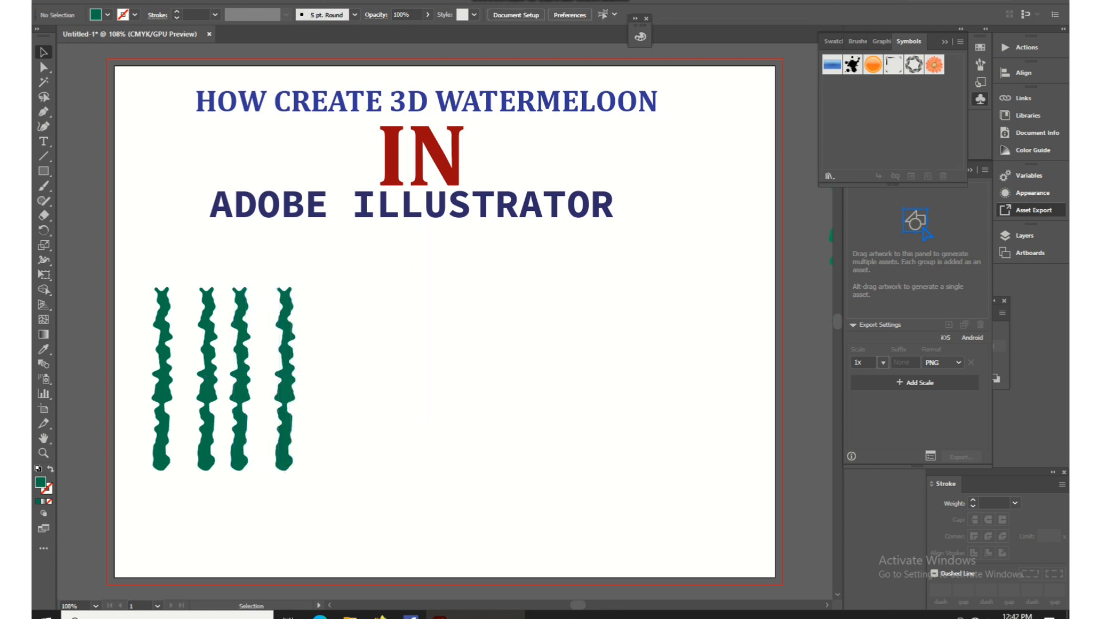
# Move the two outer stripes inward so the four stripes are evenly spaced.
pyautogui.click(166, 392)
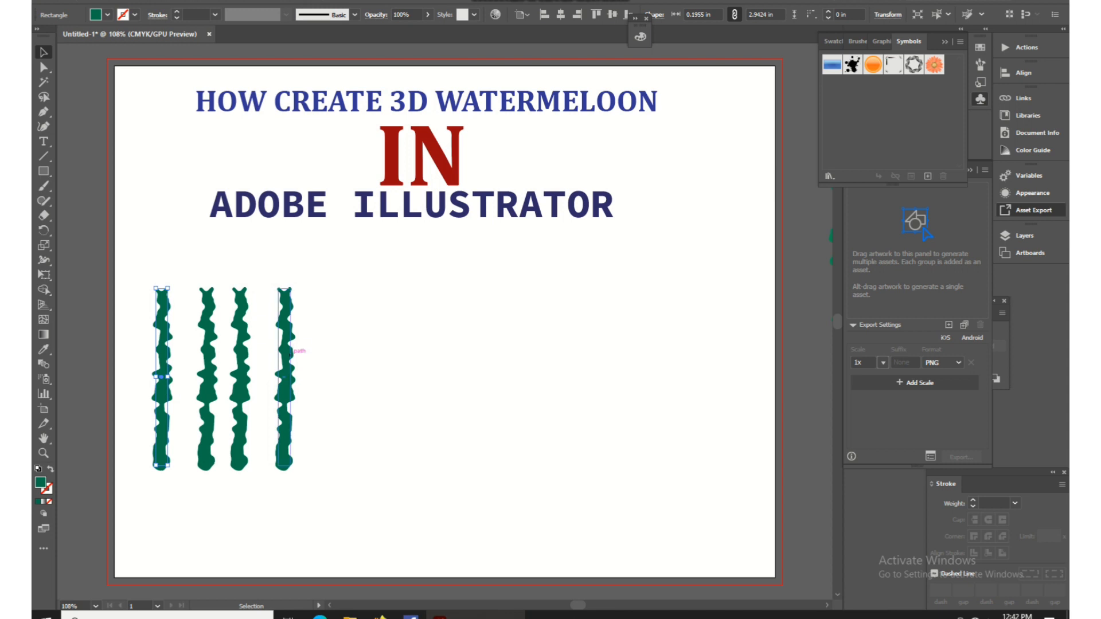
pyautogui.moveTo(161, 375); pyautogui.dragTo(173, 379)
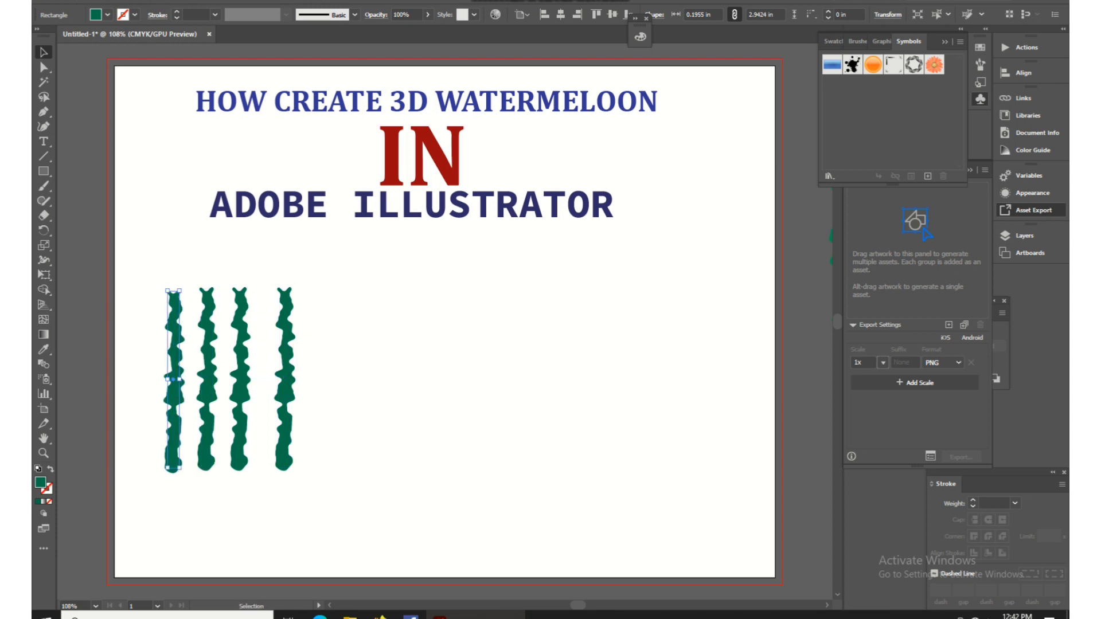
pyautogui.moveTo(285, 379); pyautogui.dragTo(271, 379)
# Copy the four stripes and place the copies directly beside the originals at the same height, making a row of eight.
pyautogui.moveTo(162, 296); pyautogui.dragTo(320, 470)
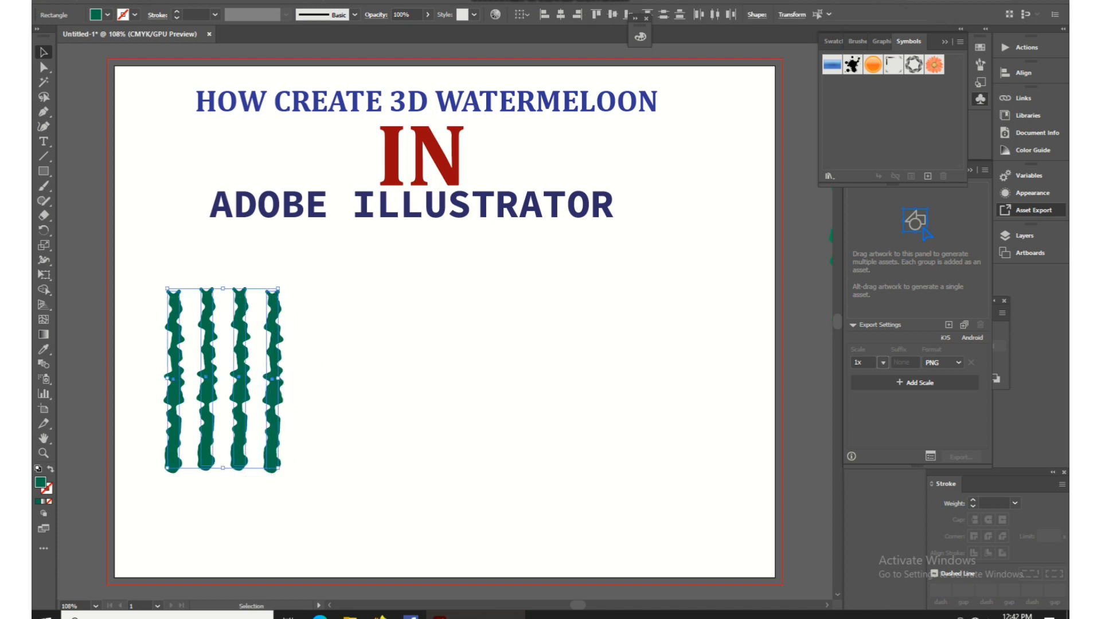
pyautogui.hotkey('ctrl', 'c')
pyautogui.hotkey('ctrl', 'v')
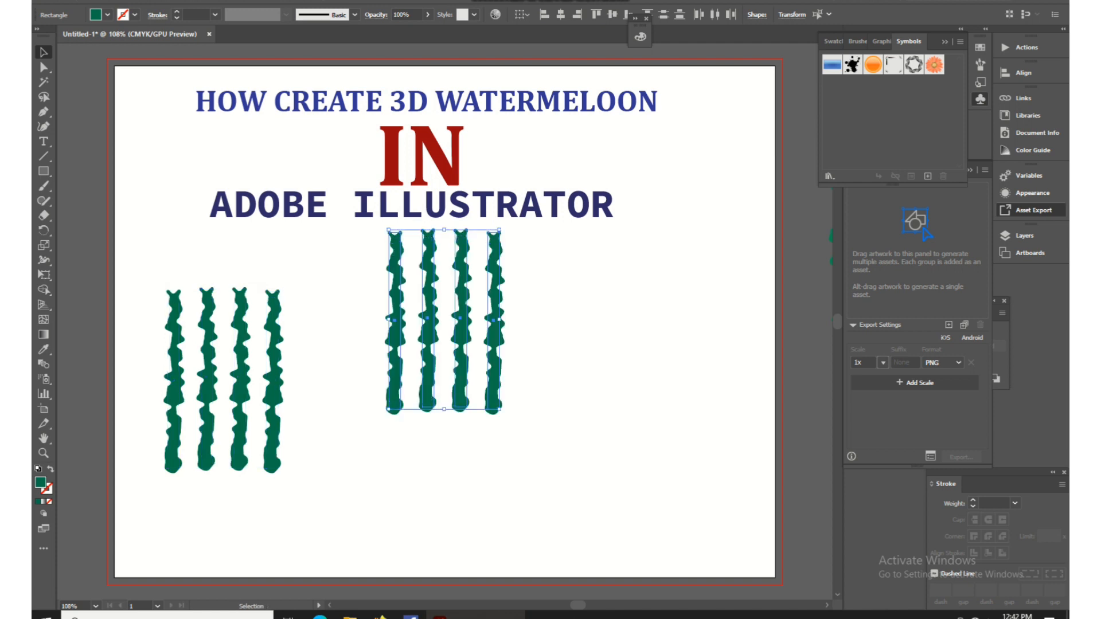
pyautogui.moveTo(457, 318); pyautogui.dragTo(359, 382)
pyautogui.press('Up')
pyautogui.press('Up')
pyautogui.press('Up')
pyautogui.press('Up')
pyautogui.press('Up')
pyautogui.press('Up')
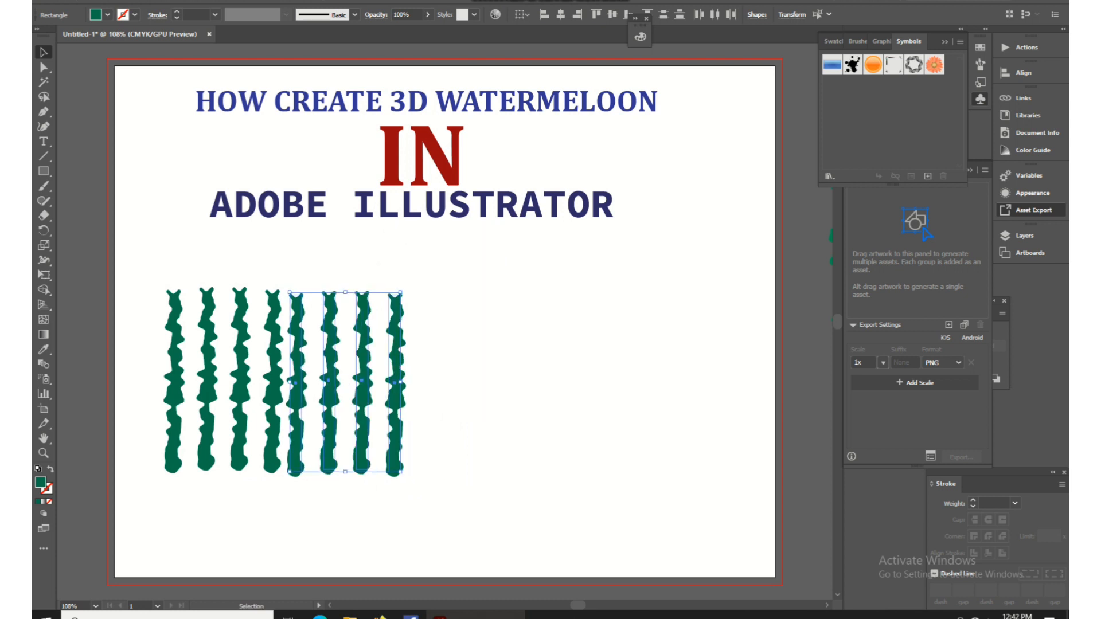
pyautogui.hotkey('ctrl', 'shift', 'a')
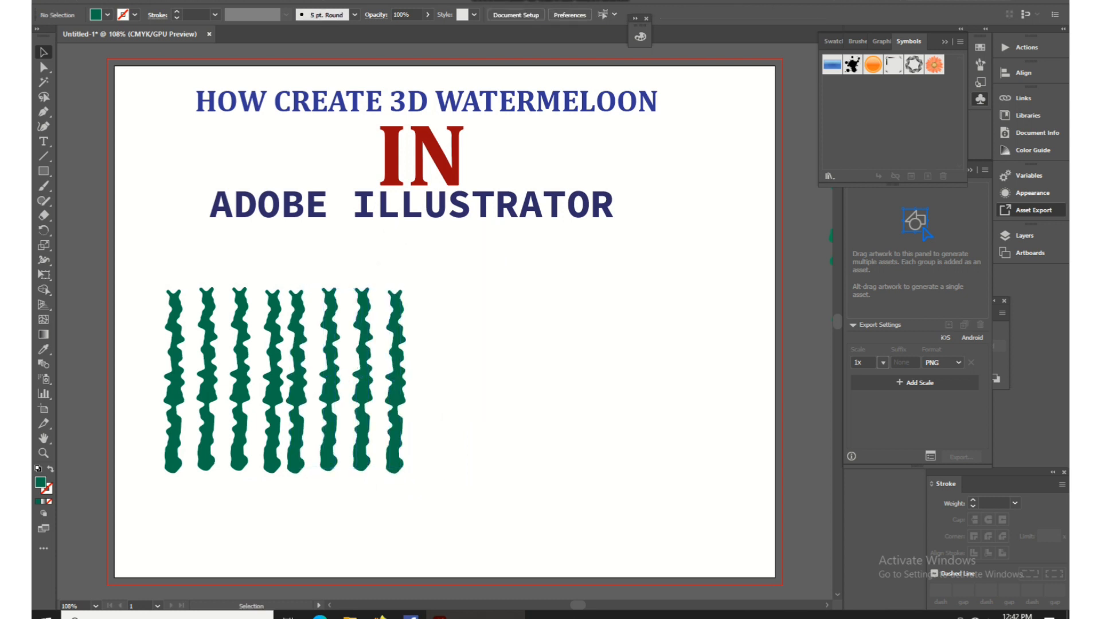
# Expand the appearance of all eight stripes so their roughened edges become real paths.
pyautogui.moveTo(491, 314); pyautogui.dragTo(190, 487)
pyautogui.moveTo(151, 273); pyautogui.dragTo(339, 471)
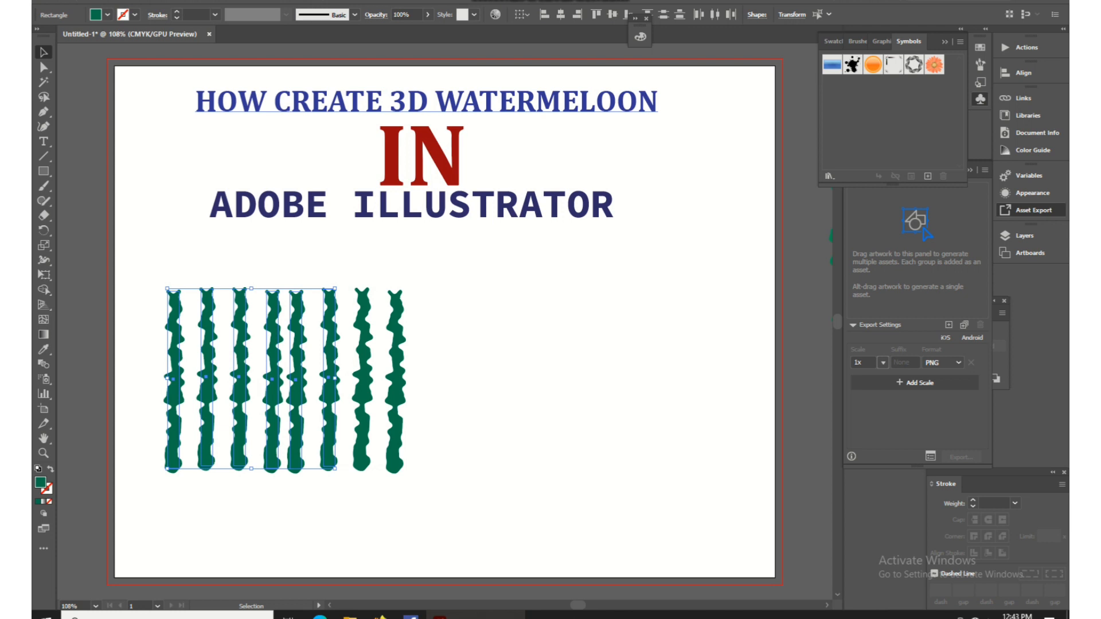
pyautogui.click(137, 1)
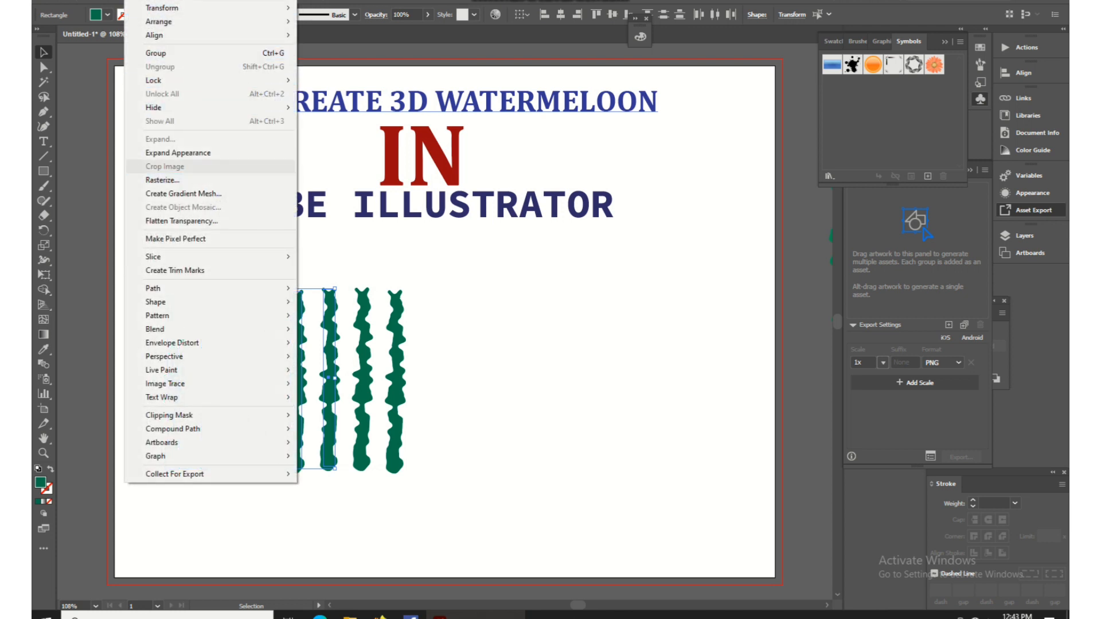
pyautogui.click(179, 153)
pyautogui.keyDown('shift'); pyautogui.moveTo(463, 296); pyautogui.dragTo(346, 483); pyautogui.keyUp('shift')
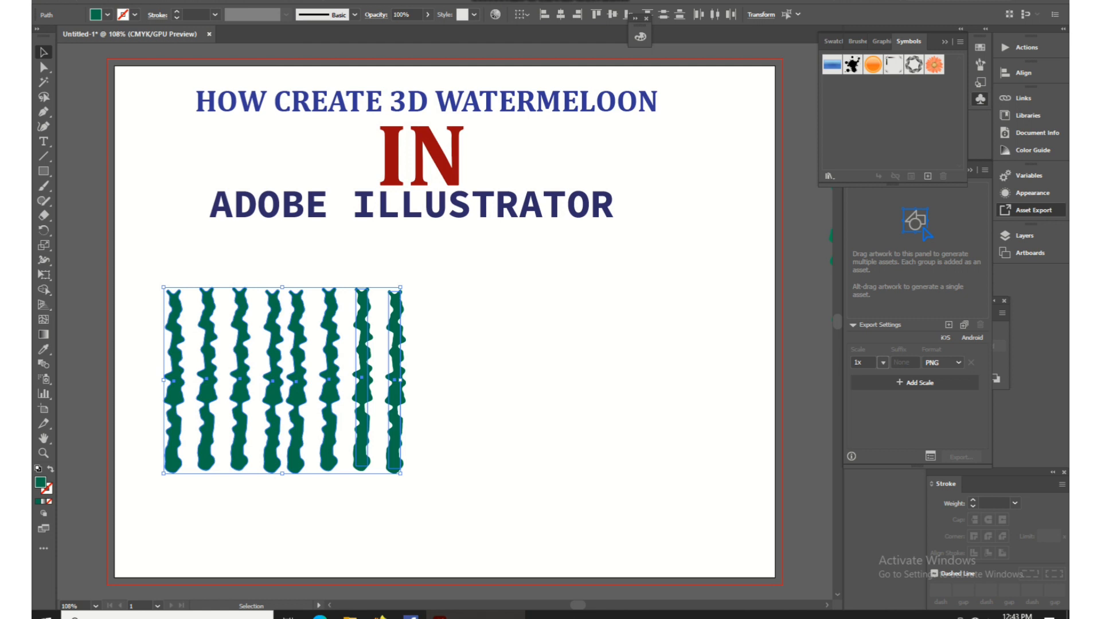
pyautogui.click(137, 1)
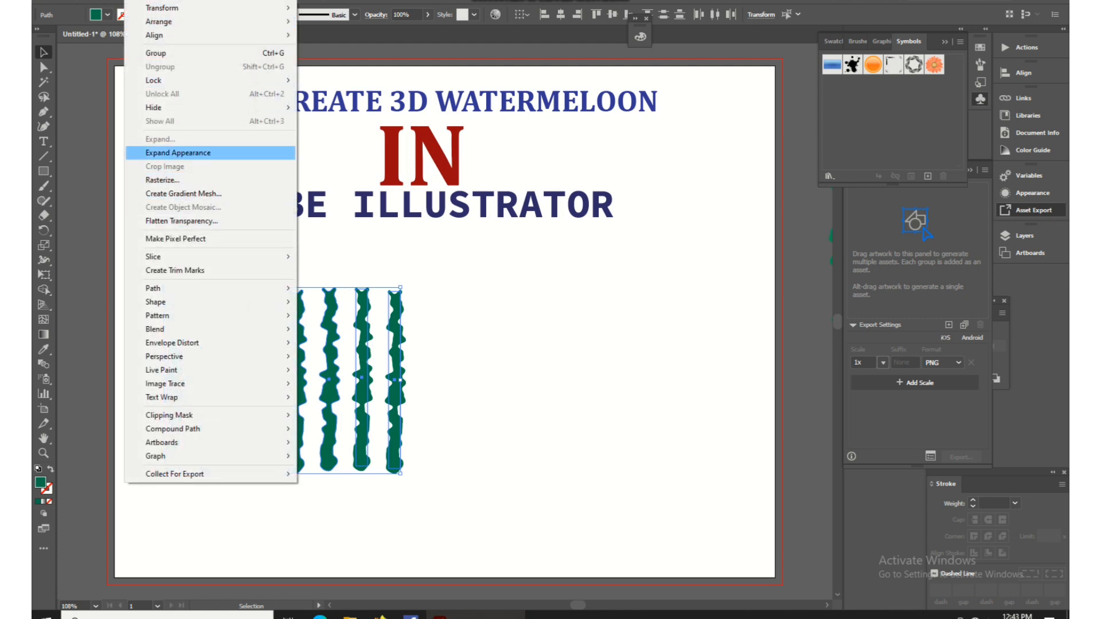
pyautogui.click(178, 153)
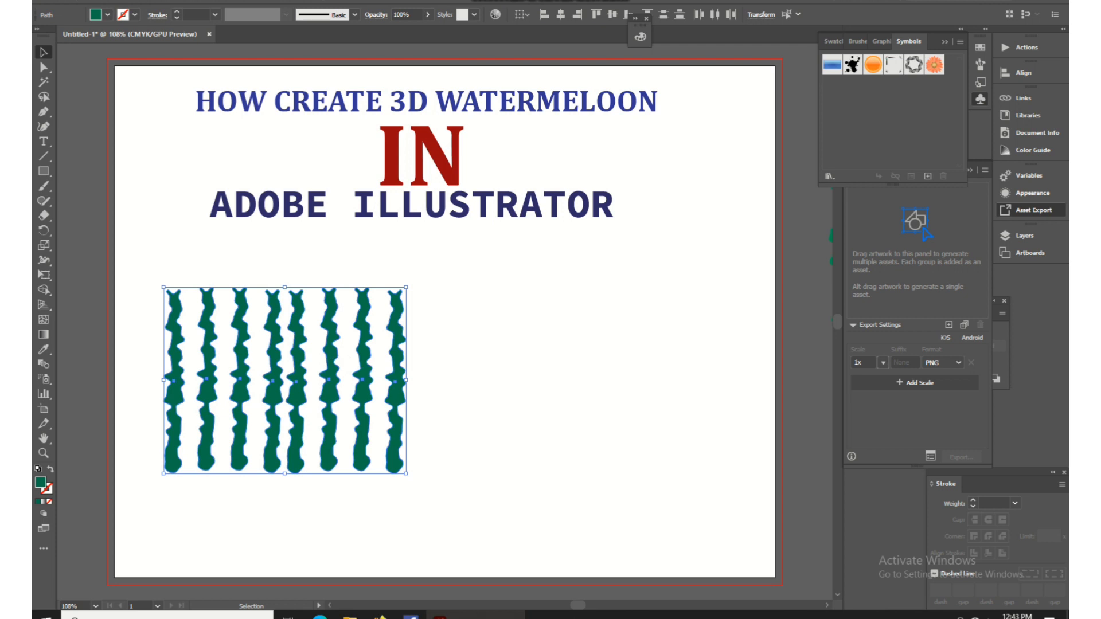
# Save the eight stripes as a dynamic movie clip symbol with the default name and delete the artwork from the artboard.
pyautogui.moveTo(334, 368); pyautogui.dragTo(825, 129)
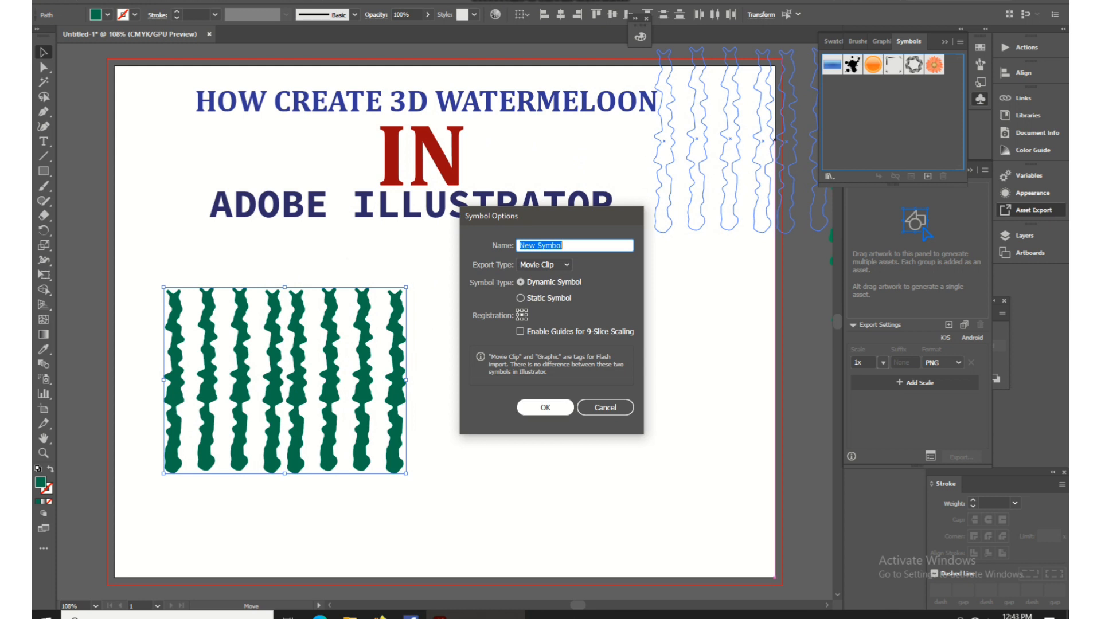
pyautogui.click(545, 406)
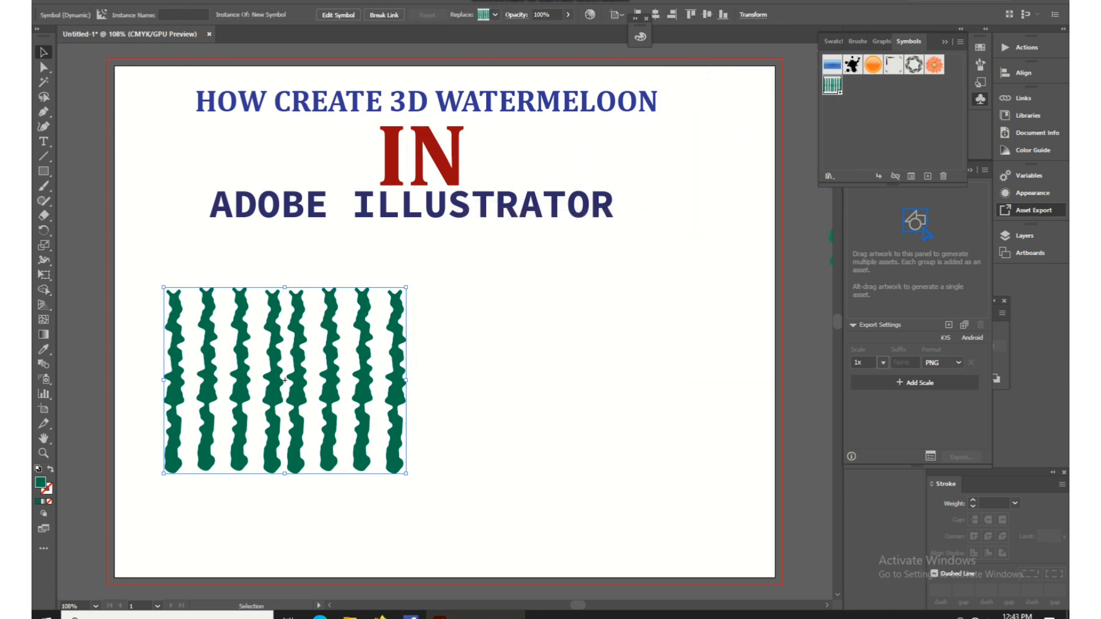
pyautogui.press('Delete')
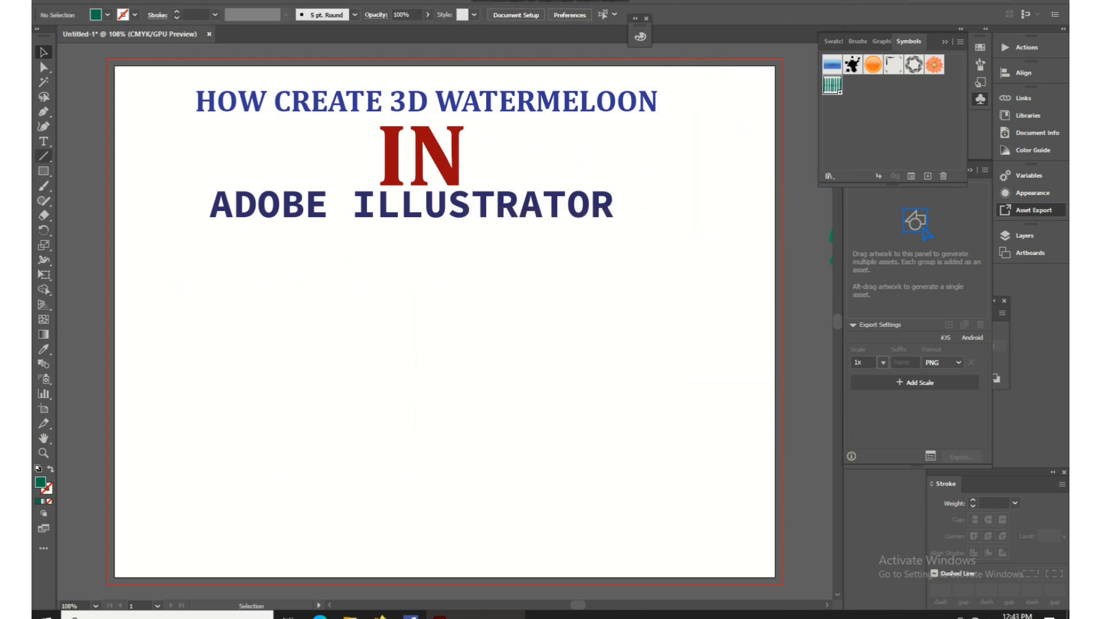
# Draw a nearly circular ellipse about 3.17 in wide and 3.24 in high and place it below the title text.
pyautogui.click(43, 170)
pyautogui.click(97, 201)
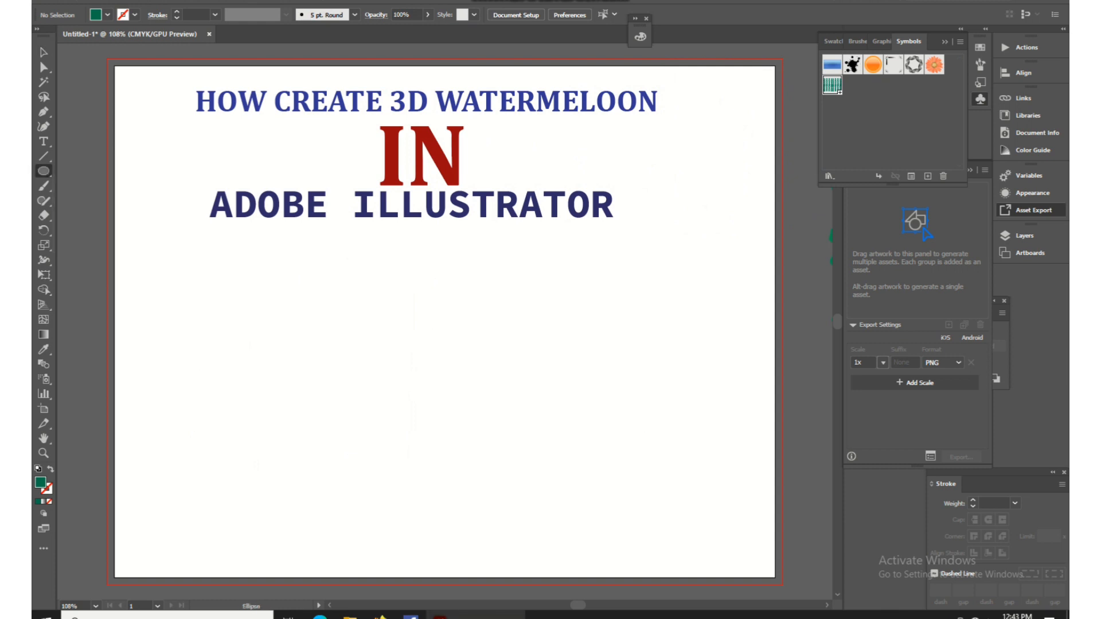
pyautogui.moveTo(343, 348); pyautogui.dragTo(533, 543)
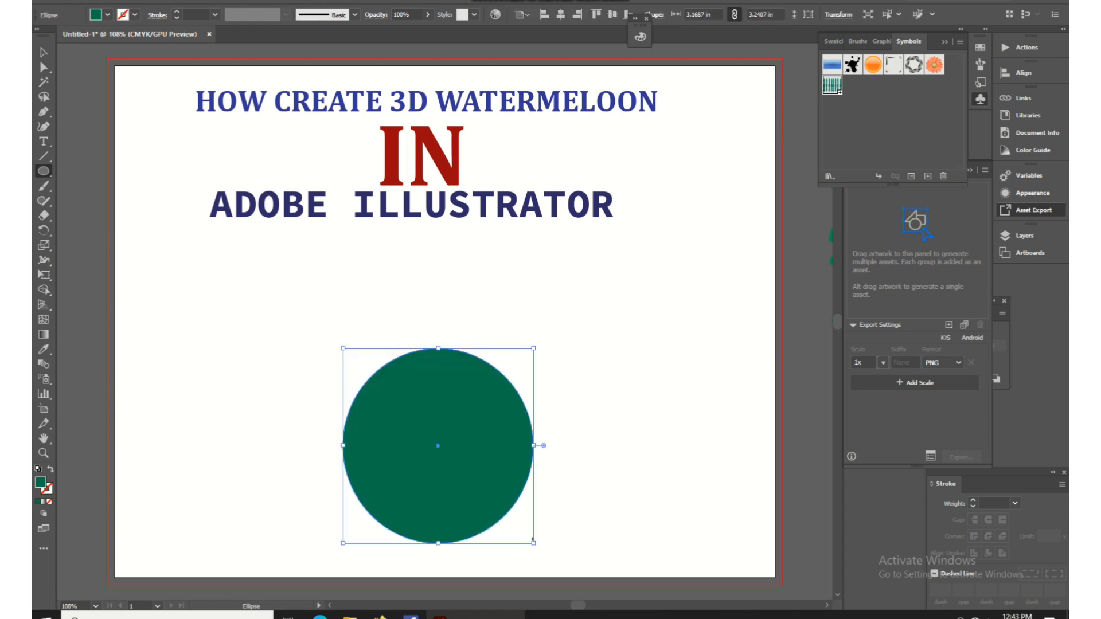
pyautogui.press('v')
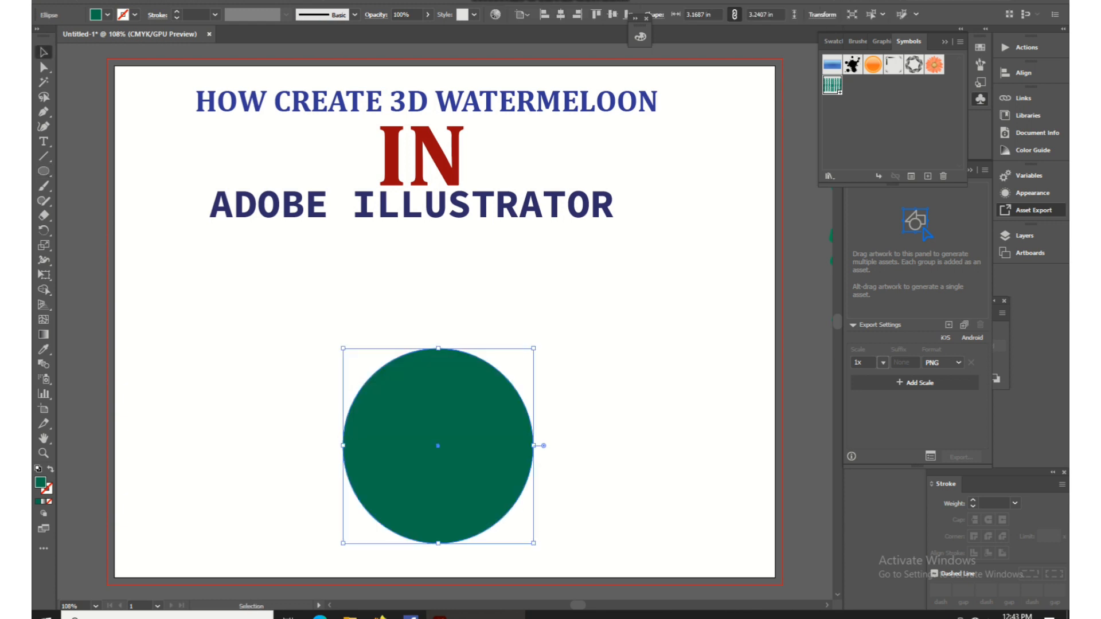
pyautogui.moveTo(421, 430); pyautogui.dragTo(338, 350)
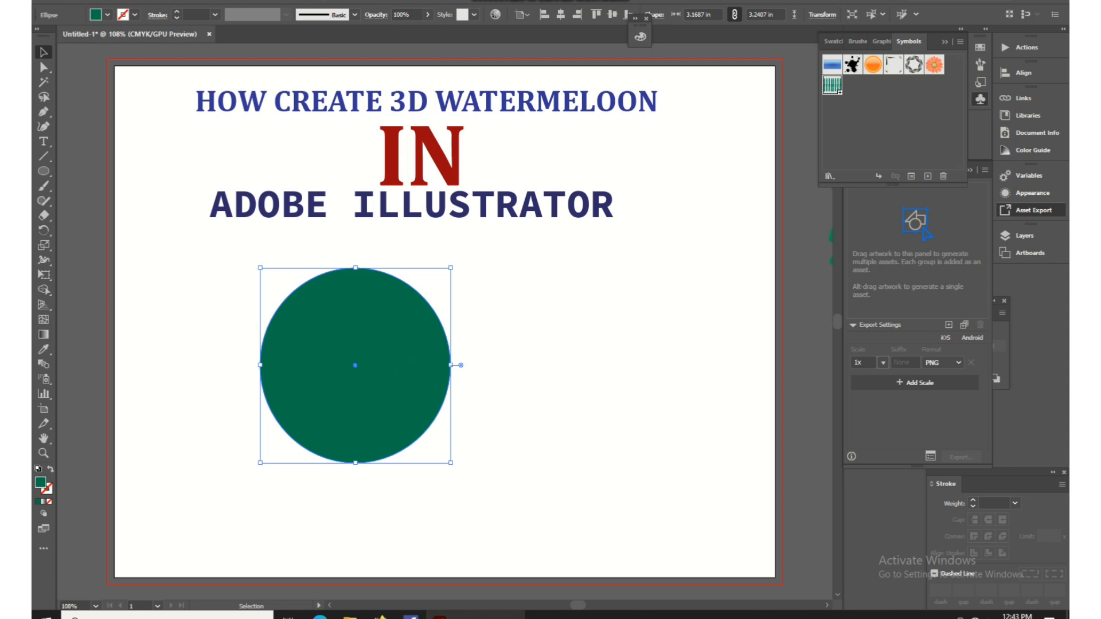
# Fill the circle with the very dark green colour 0E3007.
pyautogui.doubleClick(41, 483)
pyautogui.moveTo(538, 308); pyautogui.dragTo(522, 348)
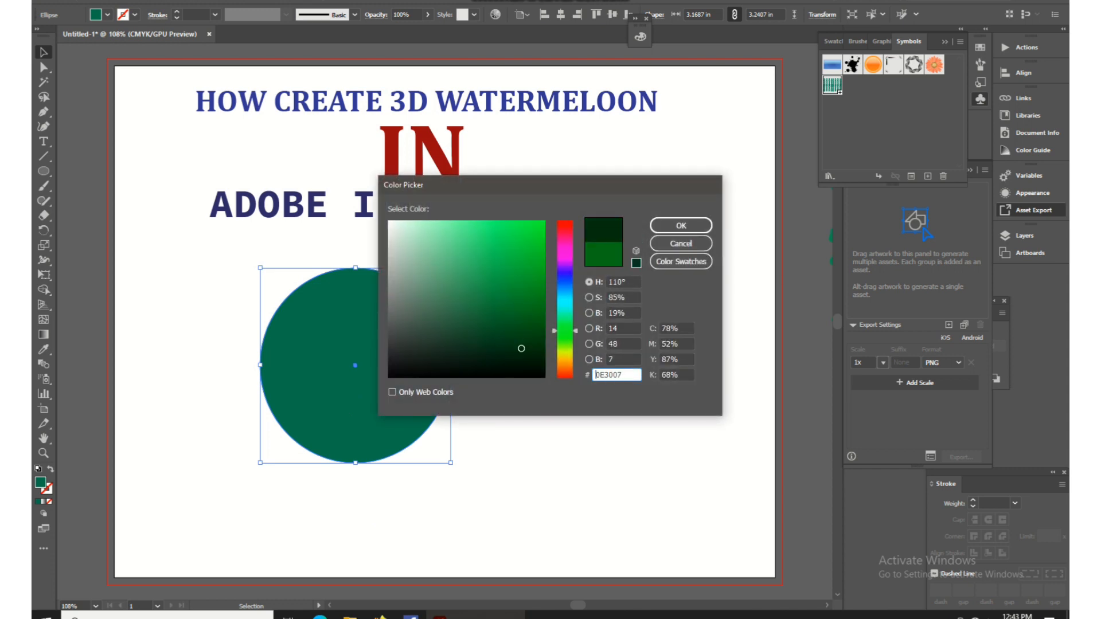
pyautogui.click(681, 225)
pyautogui.click(579, 323)
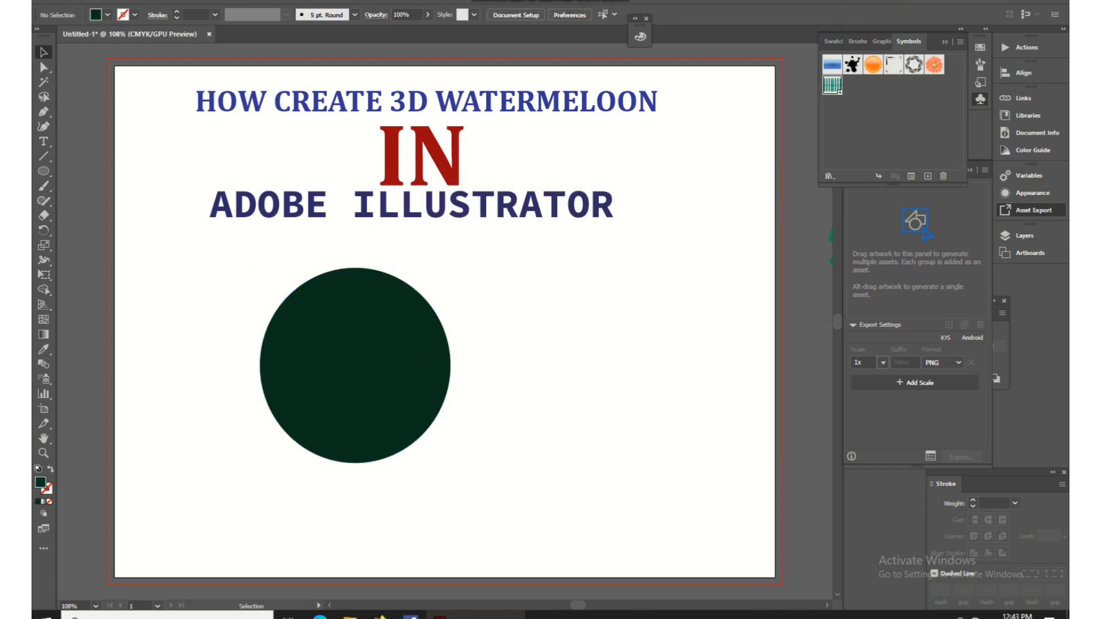
# Draw a rectangle about 1.66 in wide and 4.13 in high and align its left edge with the circle's vertical centre line.
pyautogui.moveTo(43, 171); pyautogui.dragTo(80, 170)
pyautogui.moveTo(347, 237)
pyautogui.mouseDown()
pyautogui.moveTo(422, 419)
pyautogui.moveTo(427, 459)
pyautogui.moveTo(448, 487)
pyautogui.mouseUp()
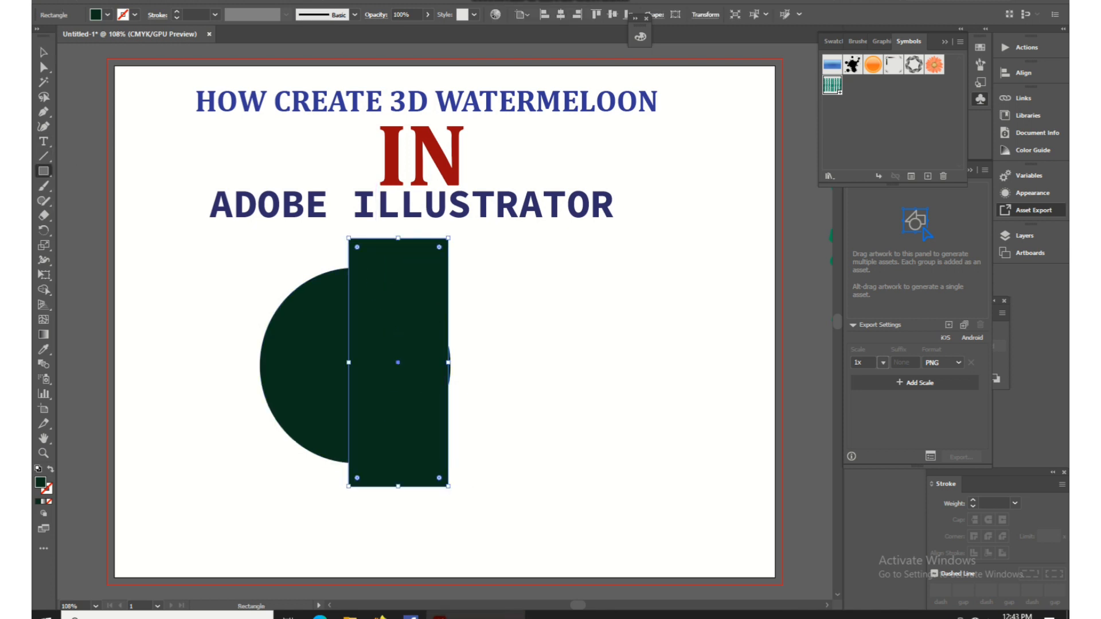
pyautogui.press('v')
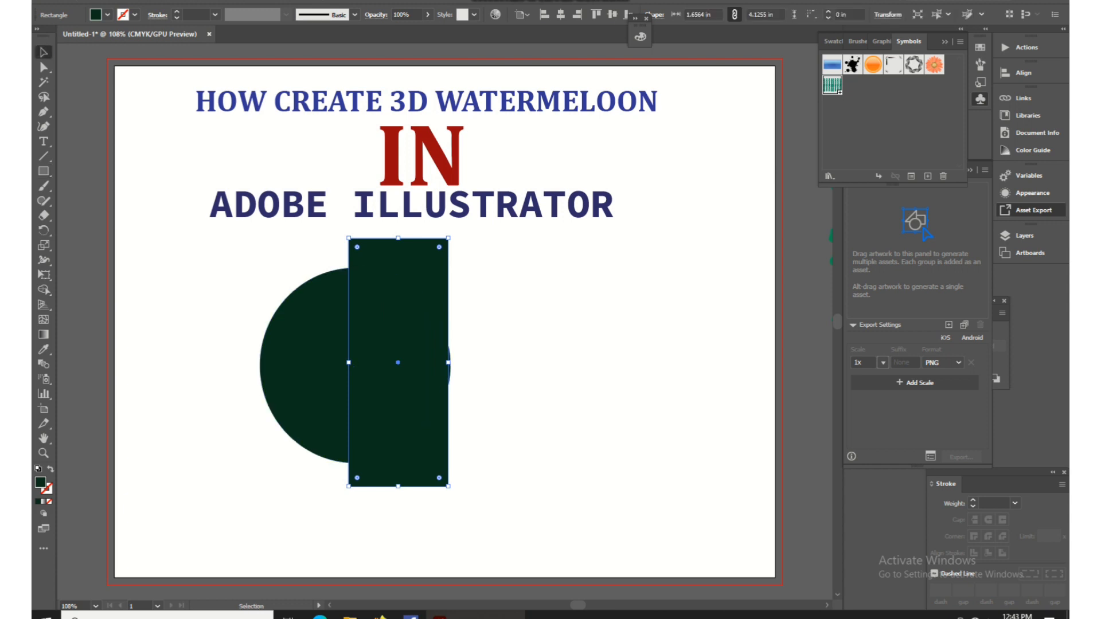
pyautogui.moveTo(408, 358); pyautogui.dragTo(473, 379)
pyautogui.click(372, 375)
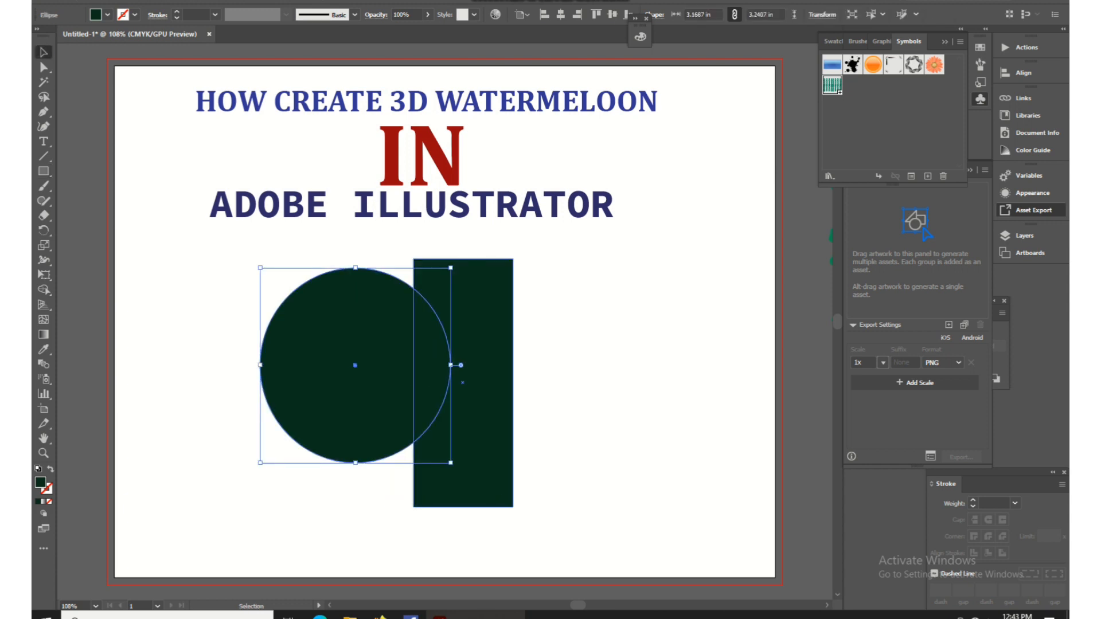
pyautogui.moveTo(511, 346); pyautogui.dragTo(453, 339)
# Merge the circle's right half into the rectangle with the Shape Builder tool.
pyautogui.moveTo(504, 270); pyautogui.dragTo(269, 459)
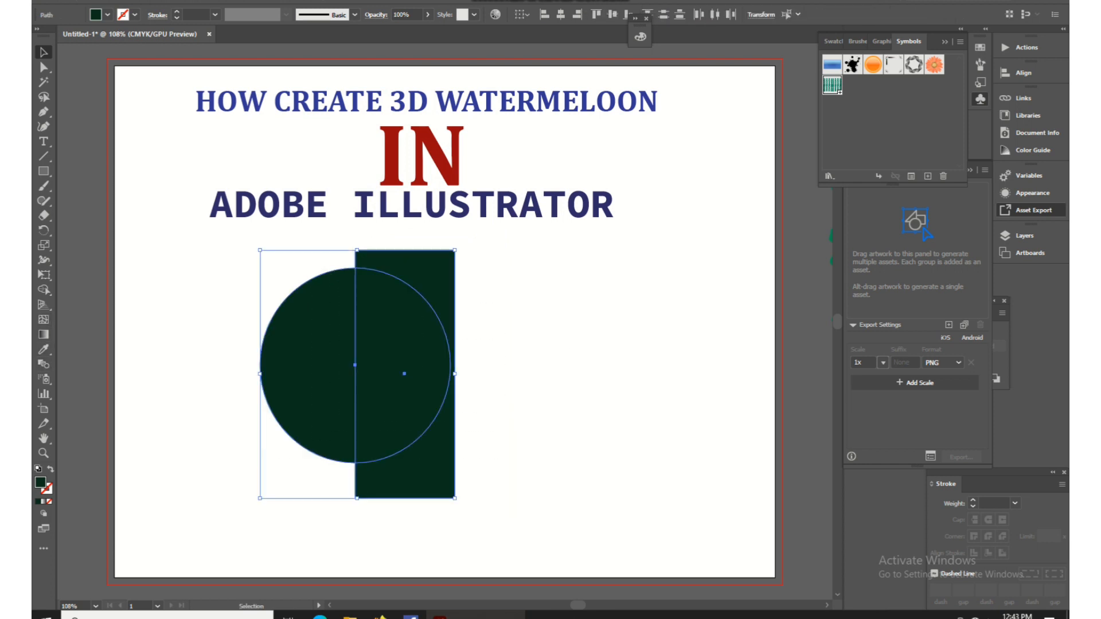
pyautogui.click(43, 289)
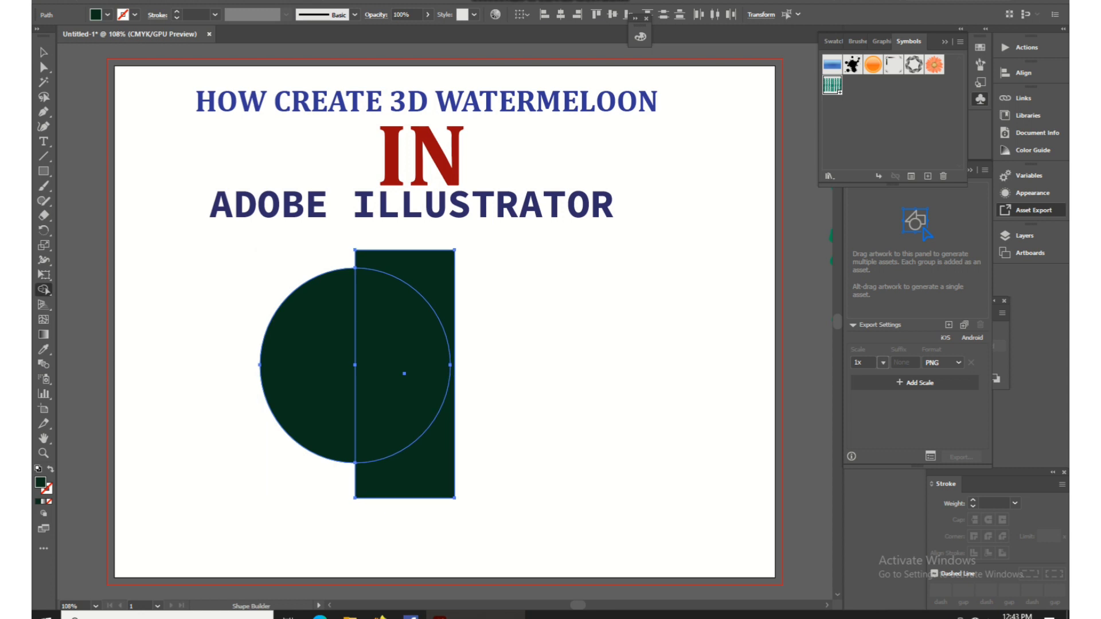
pyautogui.moveTo(298, 501)
pyautogui.mouseDown()
pyautogui.moveTo(355, 478)
pyautogui.moveTo(382, 468)
pyautogui.mouseUp()
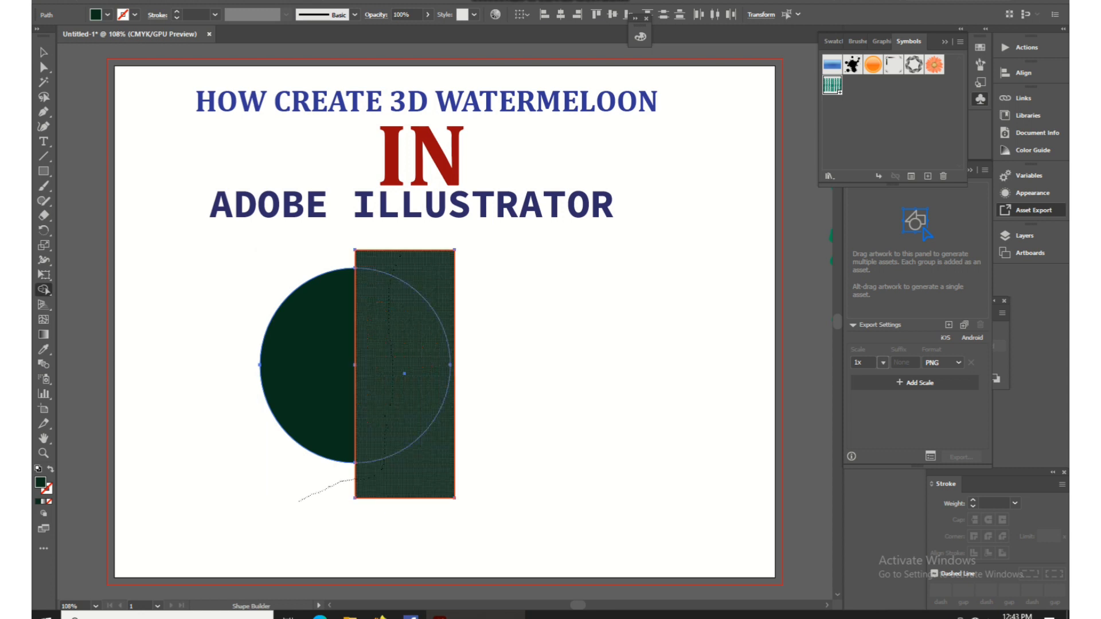
pyautogui.moveTo(401, 252); pyautogui.dragTo(410, 233)
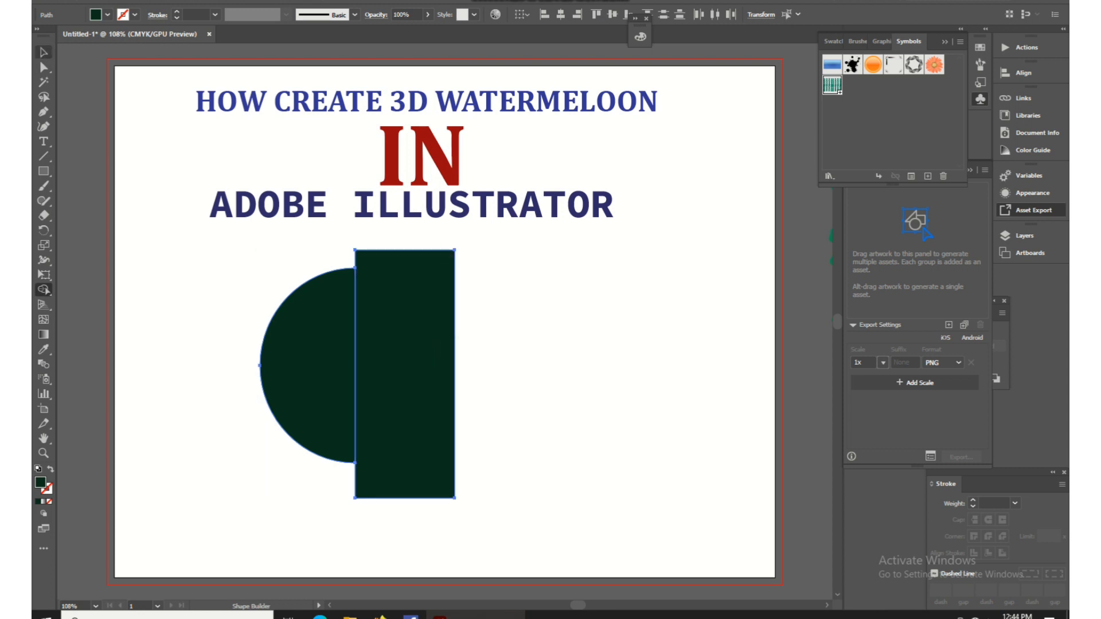
# Delete the merged rectangle and select the remaining left half circle.
pyautogui.click(44, 53)
pyautogui.click(500, 338)
pyautogui.click(410, 353)
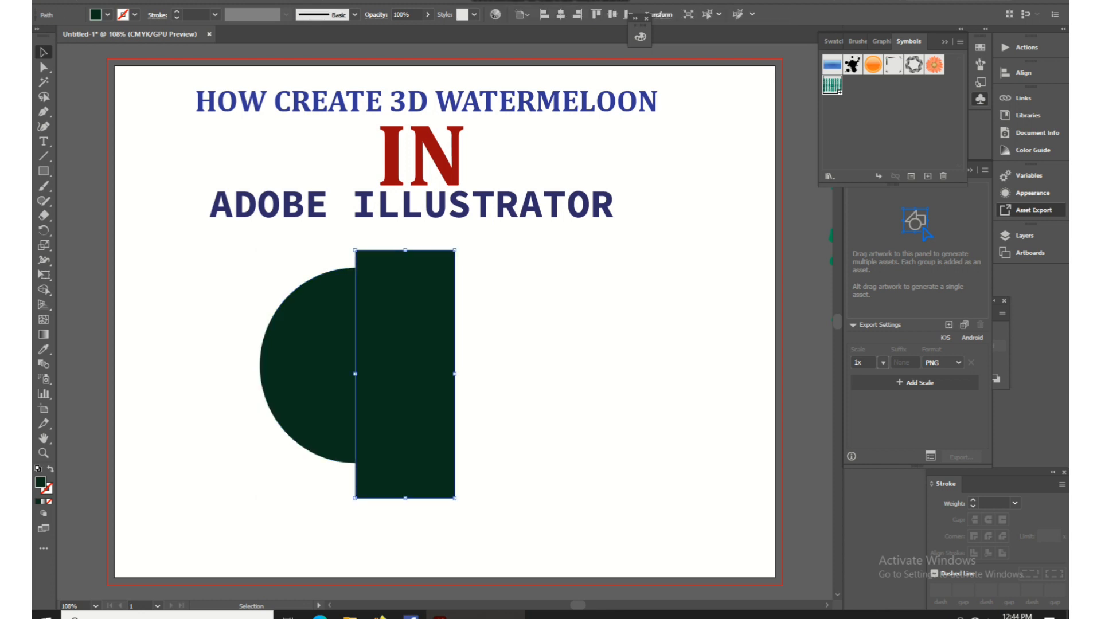
pyautogui.press('Delete')
pyautogui.click(319, 364)
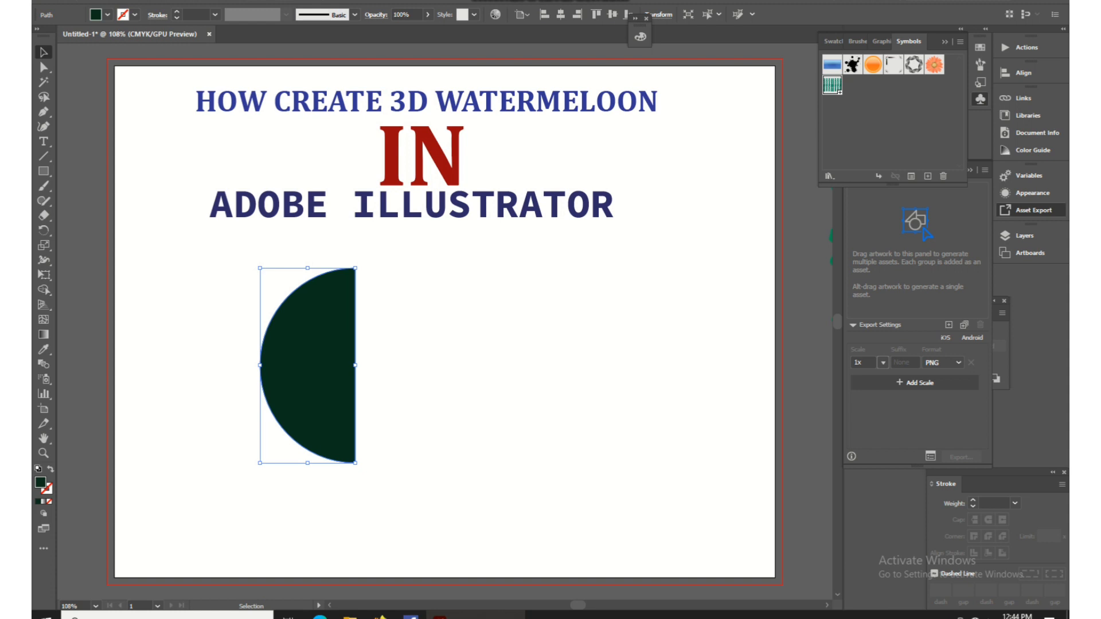
pyautogui.click(220, 1)
pyautogui.moveTo(246, 64)
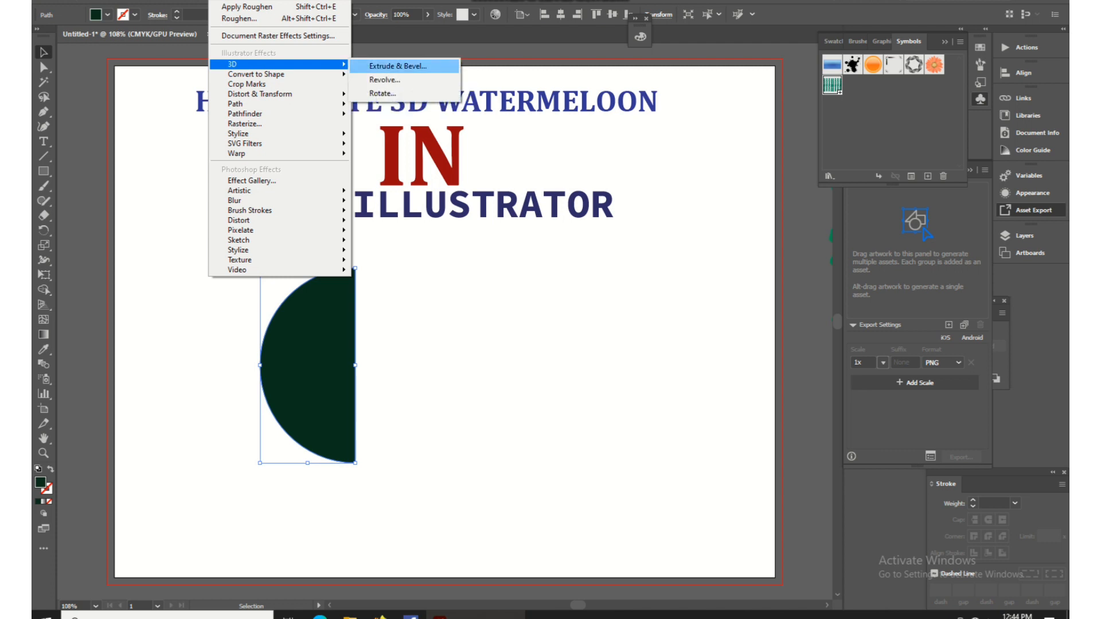
pyautogui.click(390, 66)
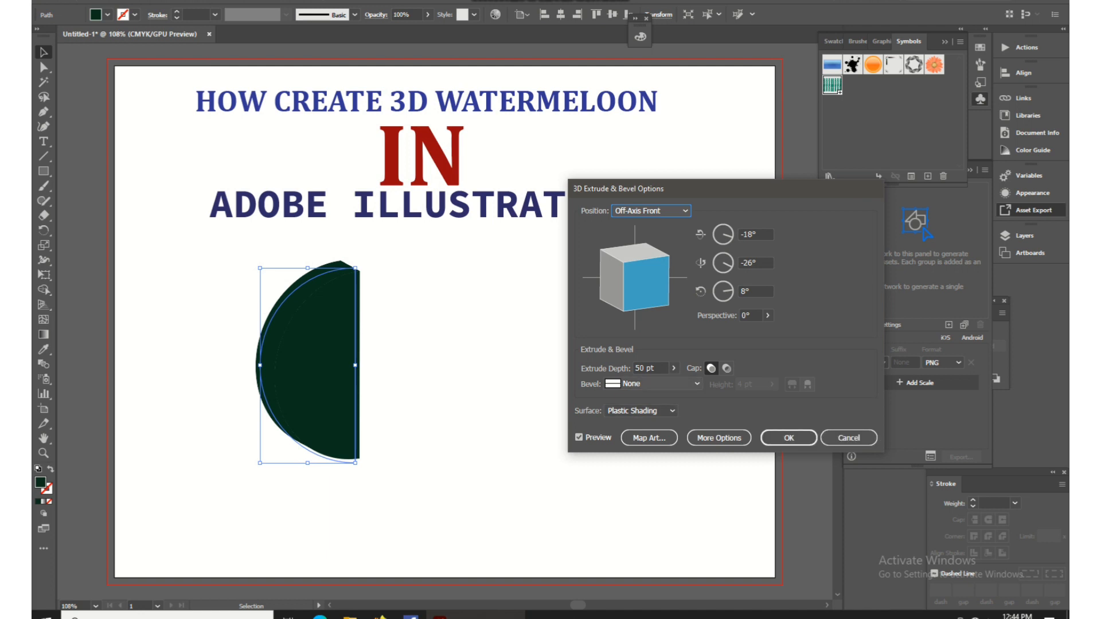
pyautogui.click(848, 437)
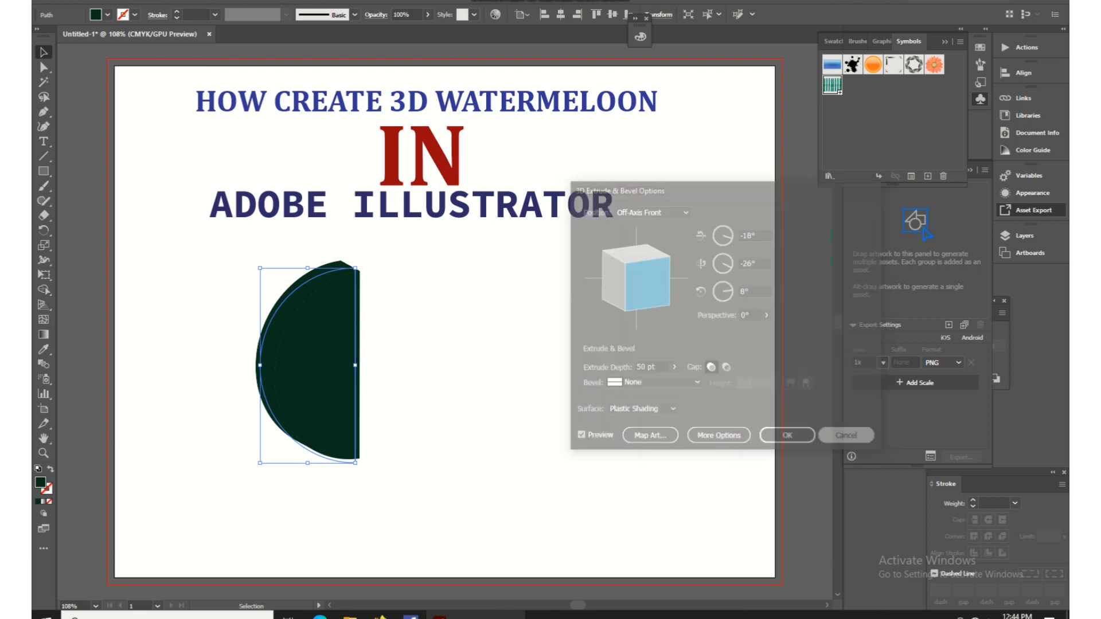
# Set up a 3D Revolve effect on the half circle, offset from the Right Edge with Diffuse Shading as the surface.
pyautogui.click(220, 1)
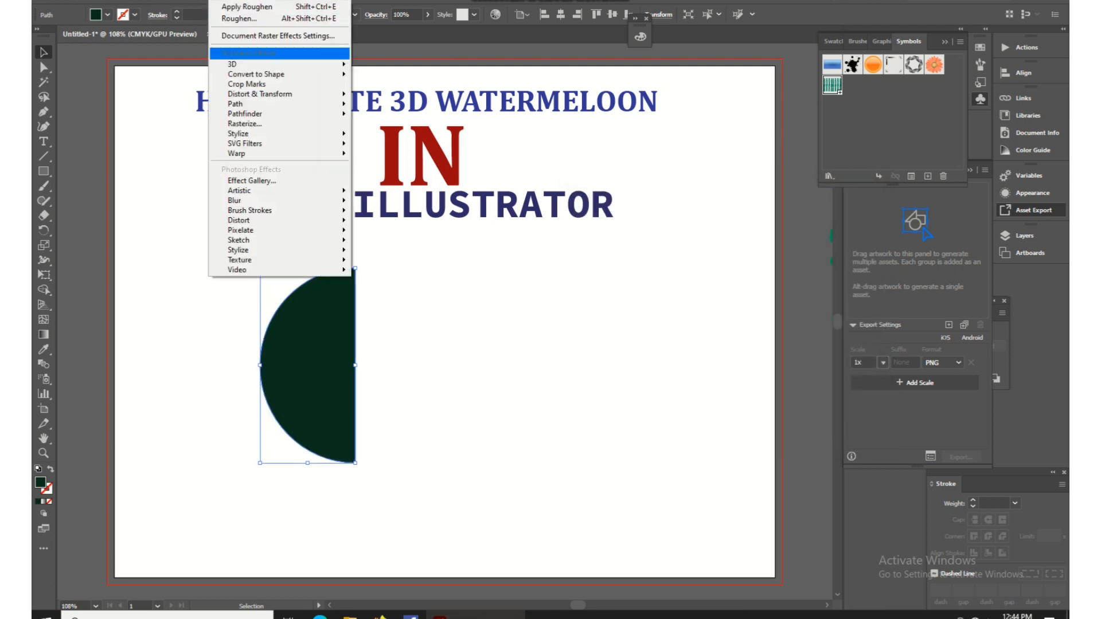
pyautogui.moveTo(232, 64)
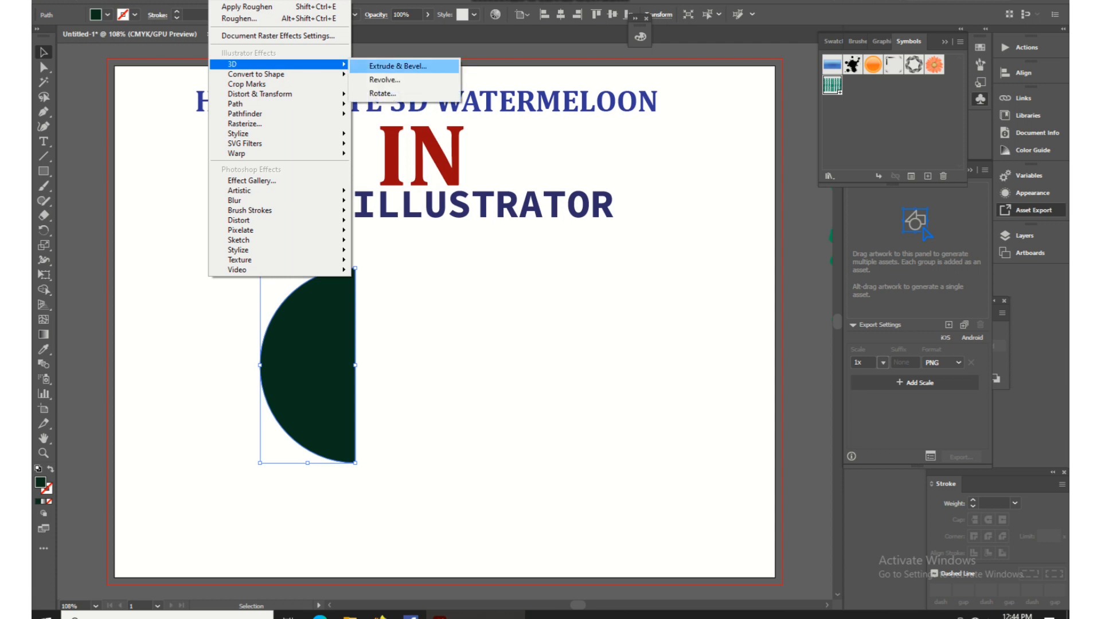
pyautogui.click(384, 80)
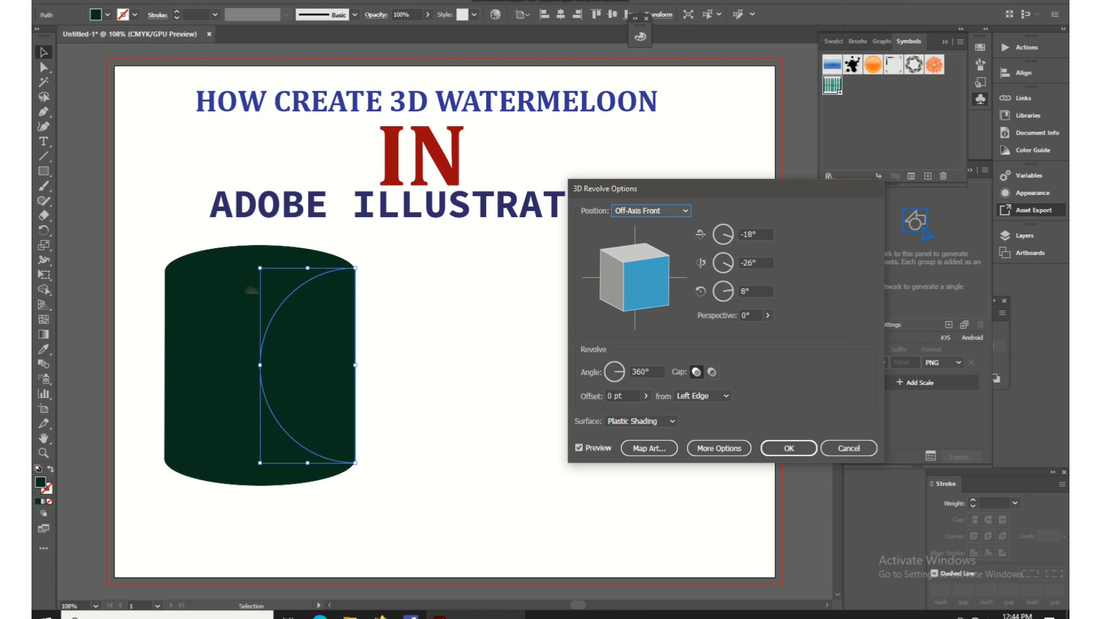
pyautogui.click(702, 395)
pyautogui.click(693, 421)
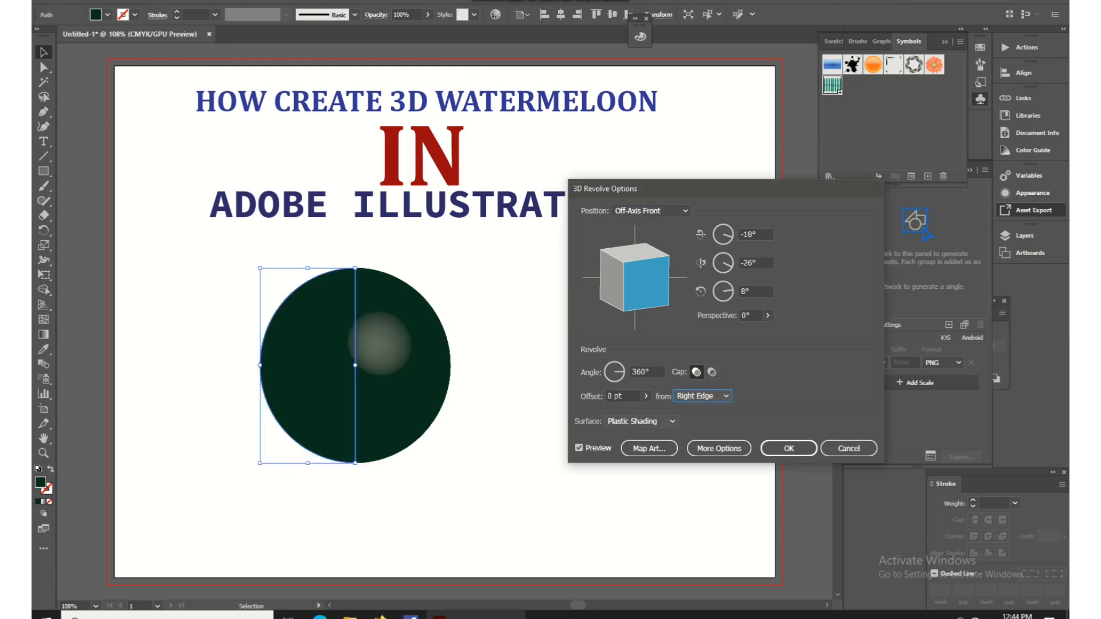
pyautogui.click(639, 421)
pyautogui.click(630, 475)
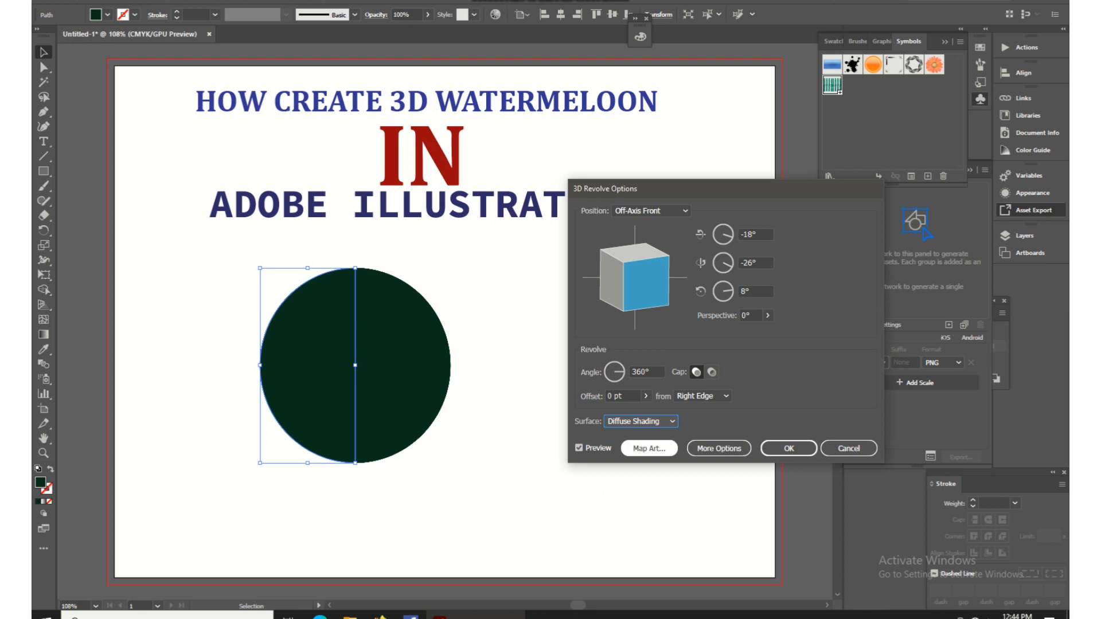
# Map the striped New Symbol onto the revolved surface and scale it to fit the whole surface.
pyautogui.click(649, 449)
pyautogui.click(653, 211)
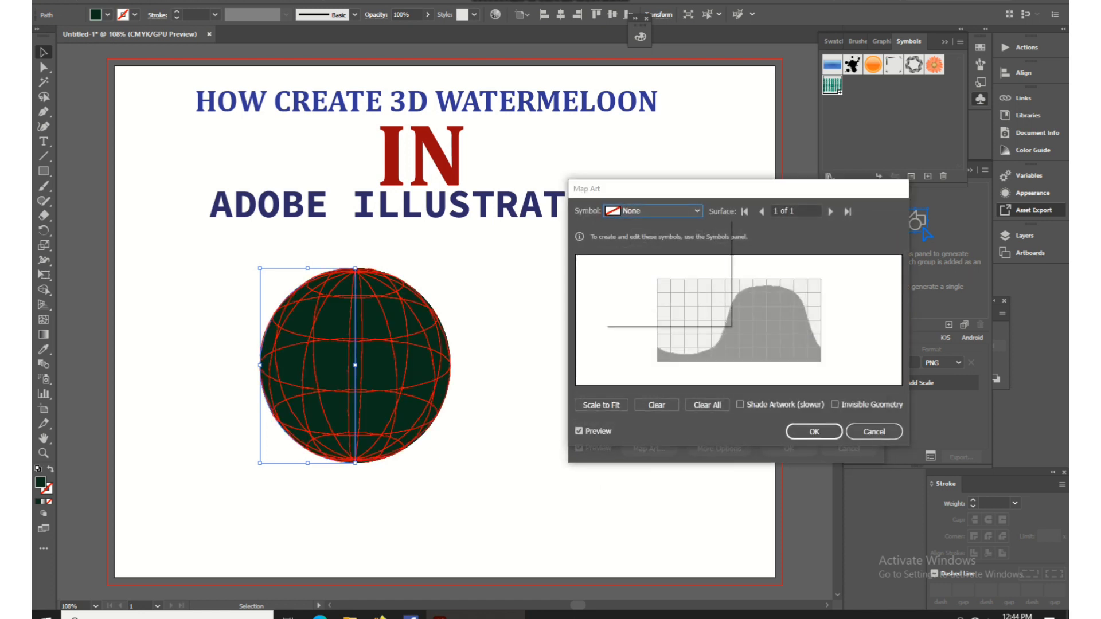
pyautogui.click(657, 319)
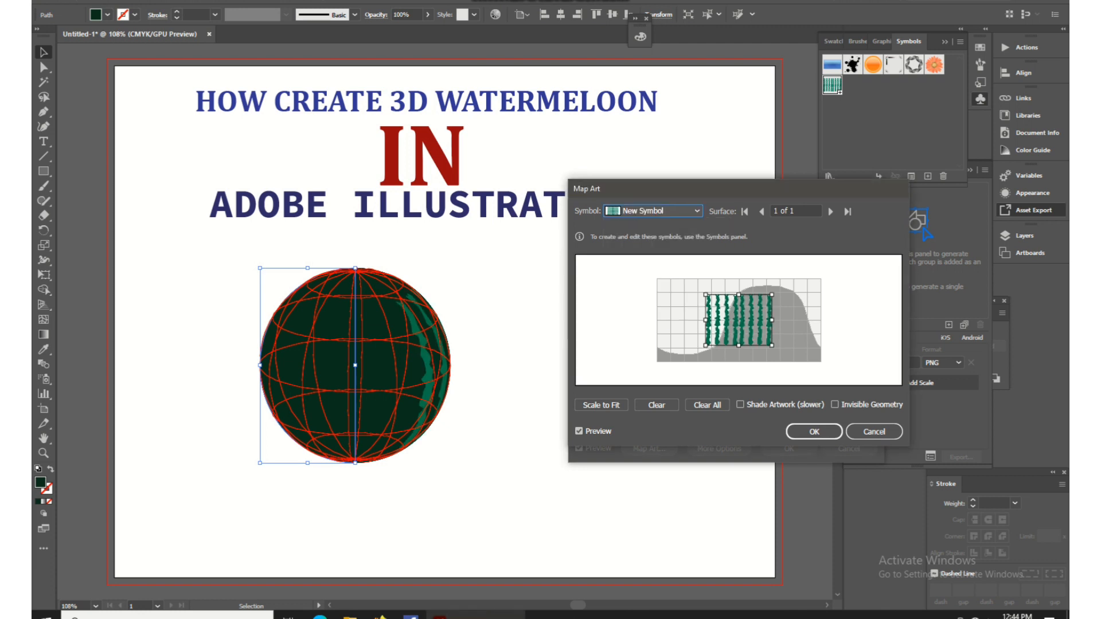
pyautogui.moveTo(705, 294); pyautogui.dragTo(674, 270)
pyautogui.moveTo(722, 307); pyautogui.dragTo(821, 320)
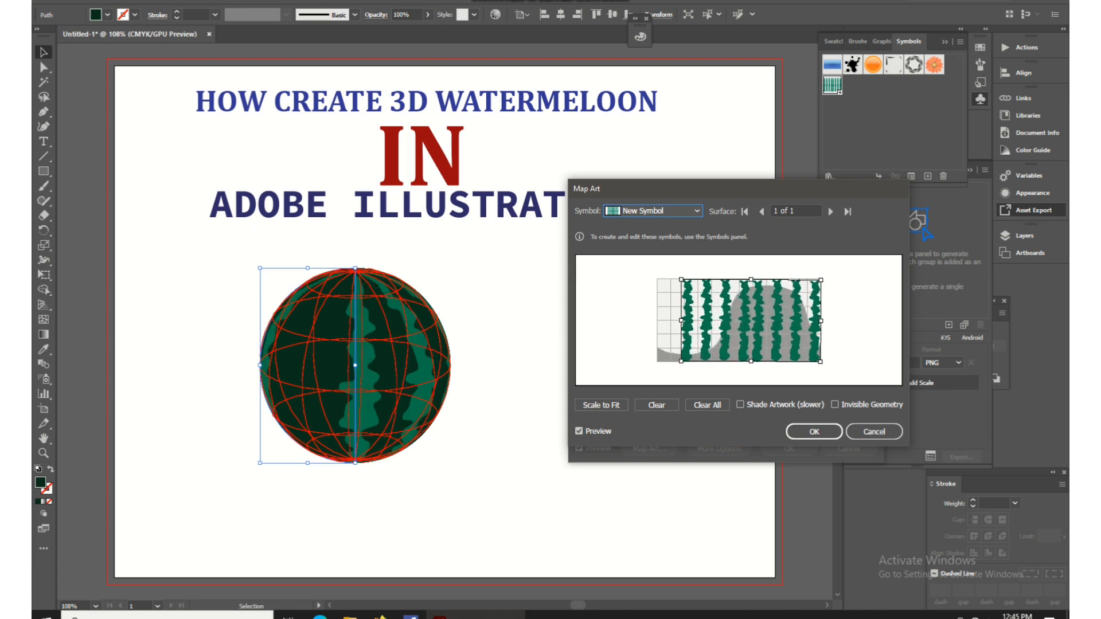
pyautogui.moveTo(681, 321); pyautogui.dragTo(658, 320)
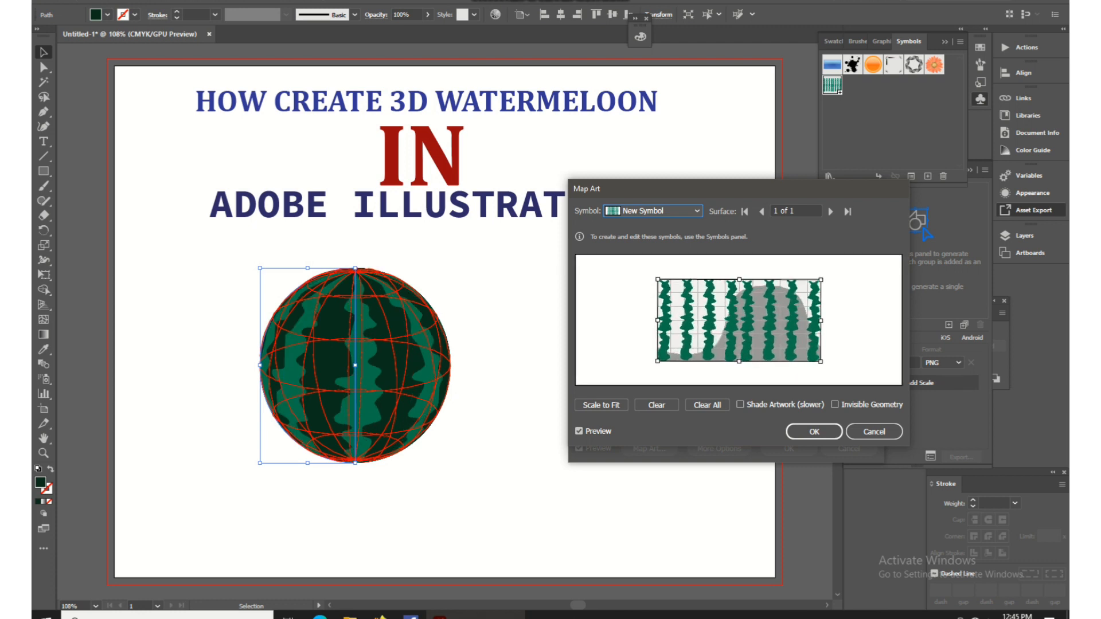
pyautogui.click(601, 405)
pyautogui.click(814, 431)
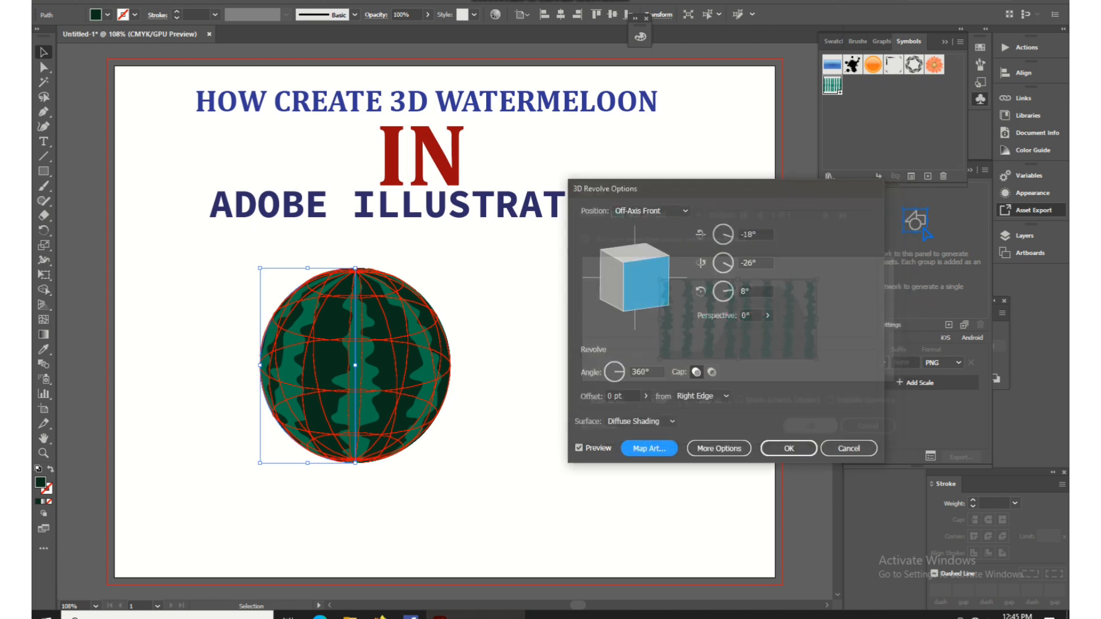
# Apply the 3D Revolve effect and move the watermelon right so it sits centred beneath the title.
pyautogui.click(788, 448)
pyautogui.hotkey('ctrl', 'shift', 'a')
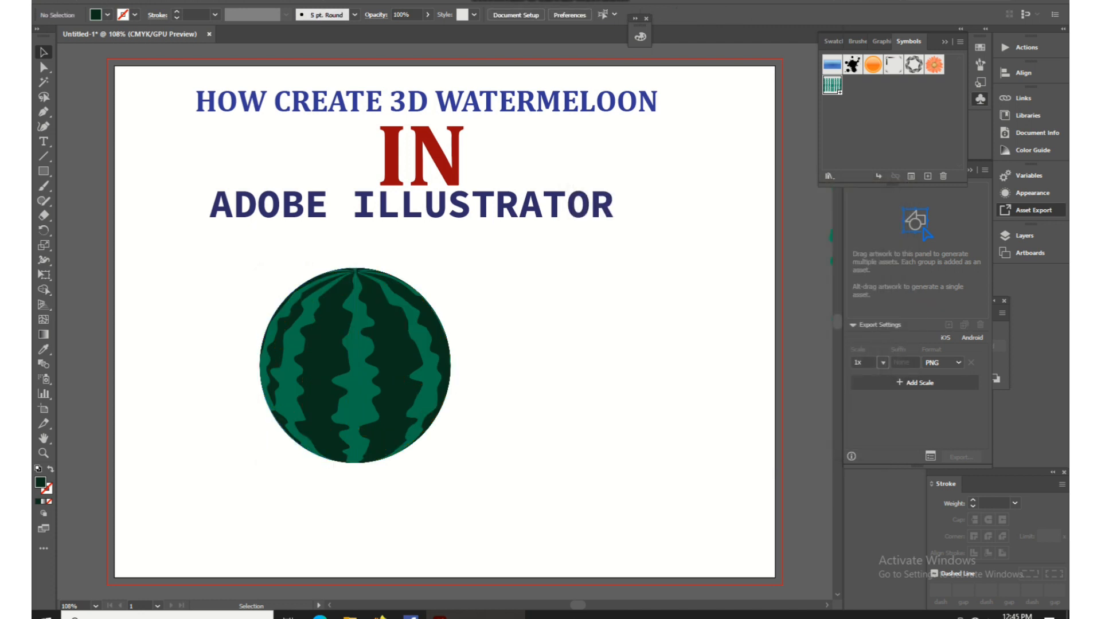
pyautogui.moveTo(405, 345); pyautogui.dragTo(487, 340)
pyautogui.hotkey('ctrl', 'shift', 'a')
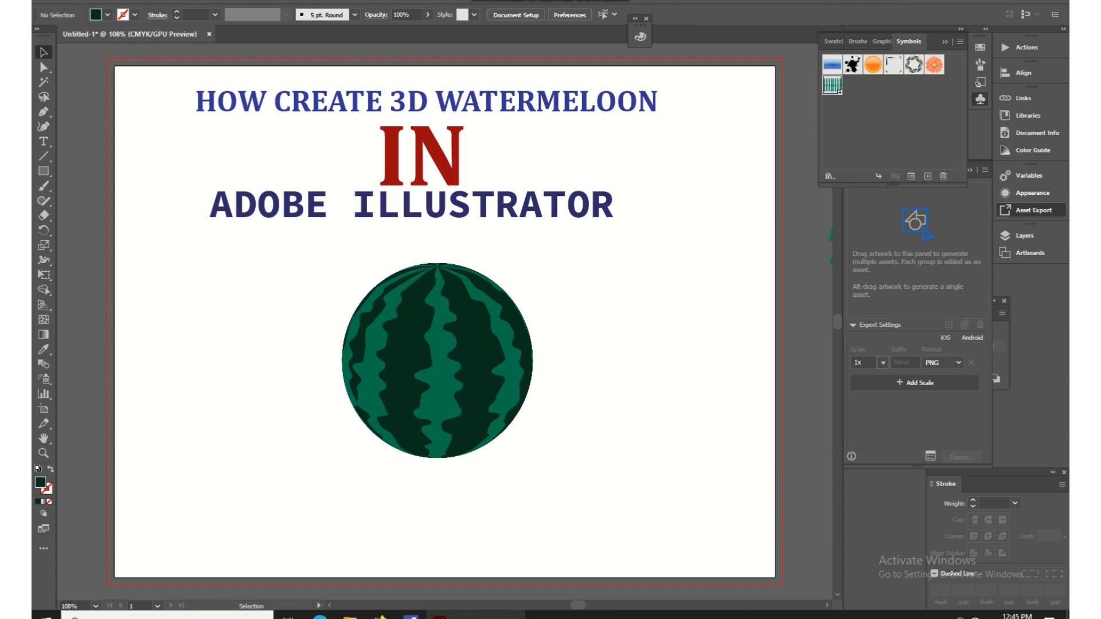
# Add the text line "FINALLY 3D WATERMEELOON IS READY" below the watermelon.
pyautogui.press('t')
pyautogui.click(237, 490)
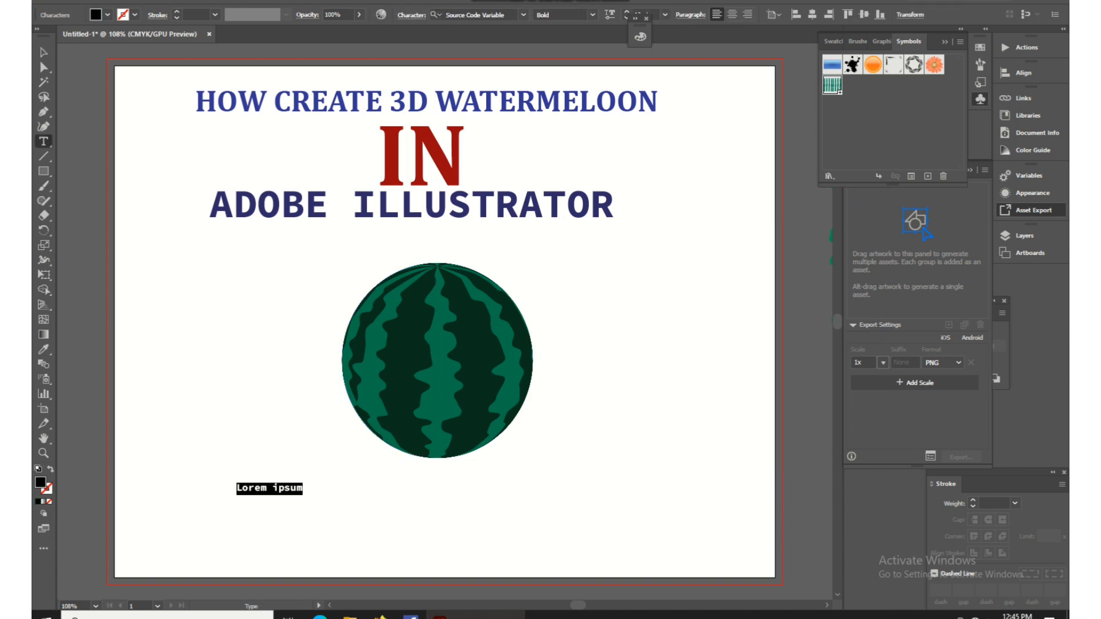
pyautogui.press('BackSpace')
pyautogui.write('FINAL')
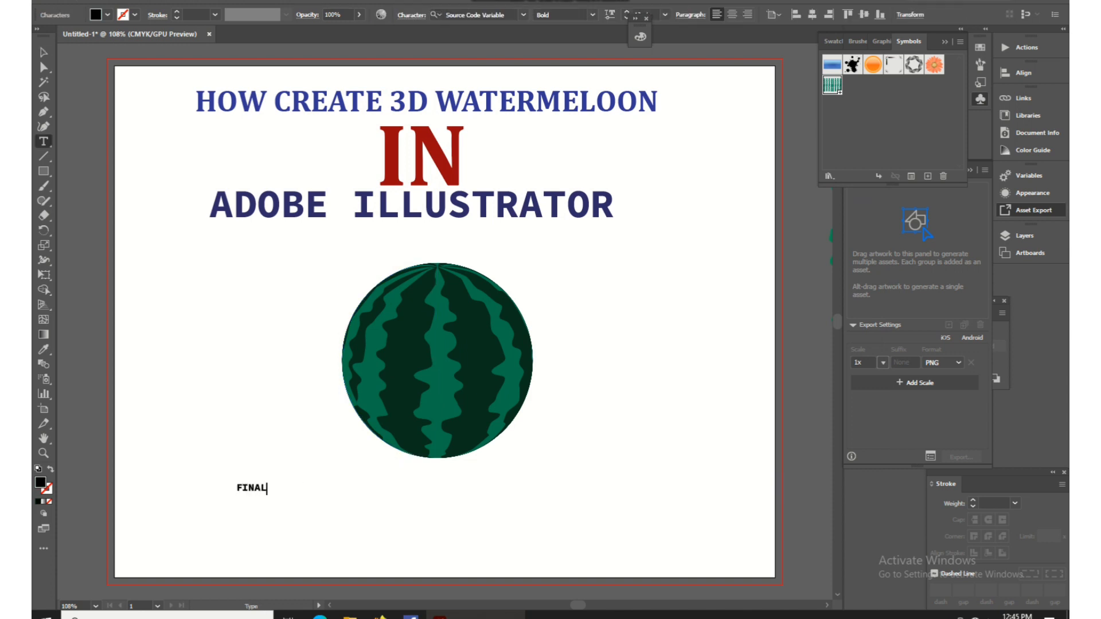
pyautogui.write('LY 3D WATERMOO')
pyautogui.press('BackSpace')
pyautogui.press('BackSpace')
pyautogui.write('EELOON')
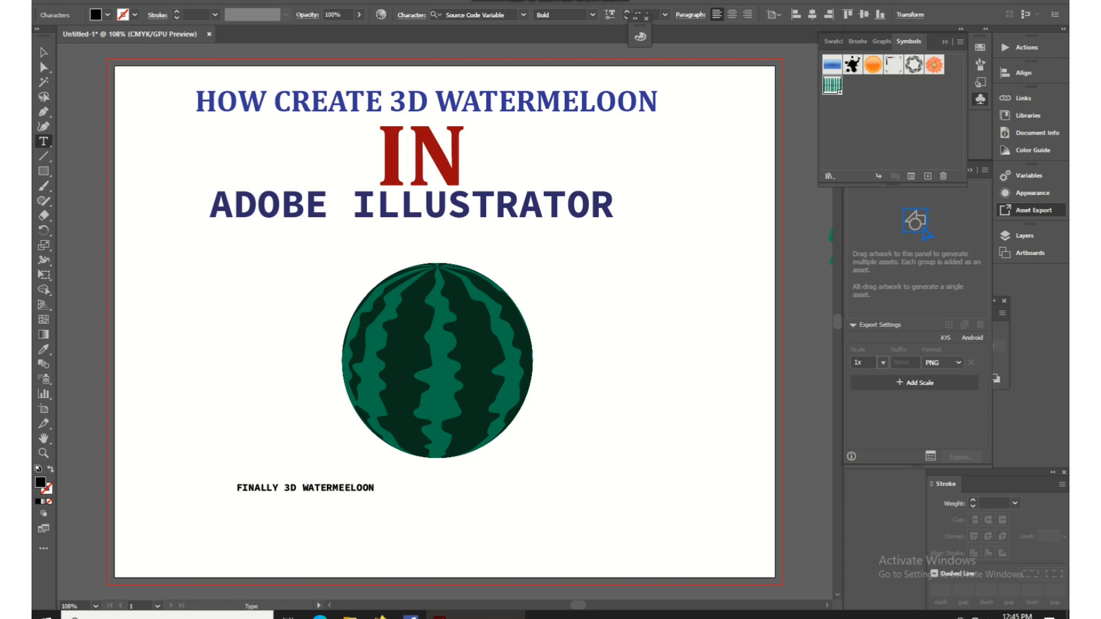
pyautogui.write(' IS READUY')
pyautogui.press('Escape')
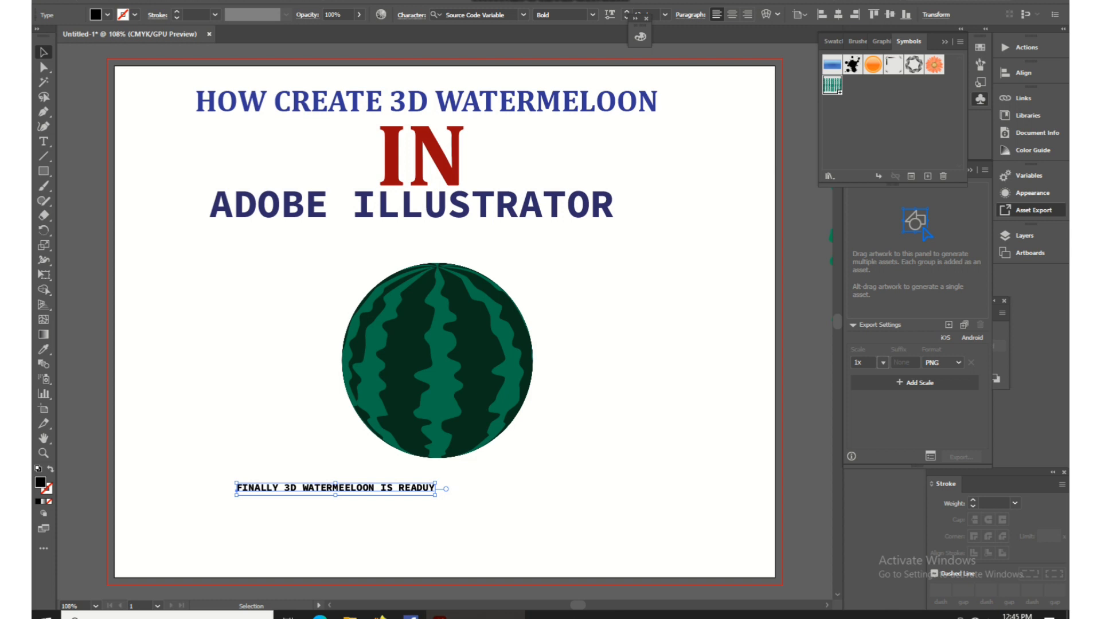
pyautogui.doubleClick(423, 488)
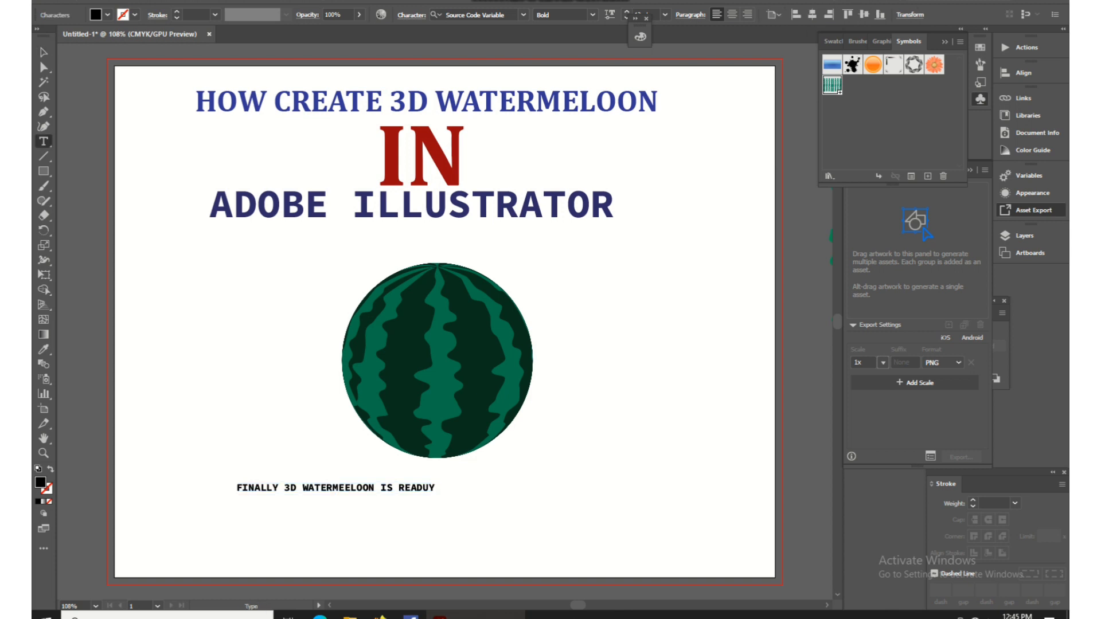
pyautogui.press('Delete')
pyautogui.press('Escape')
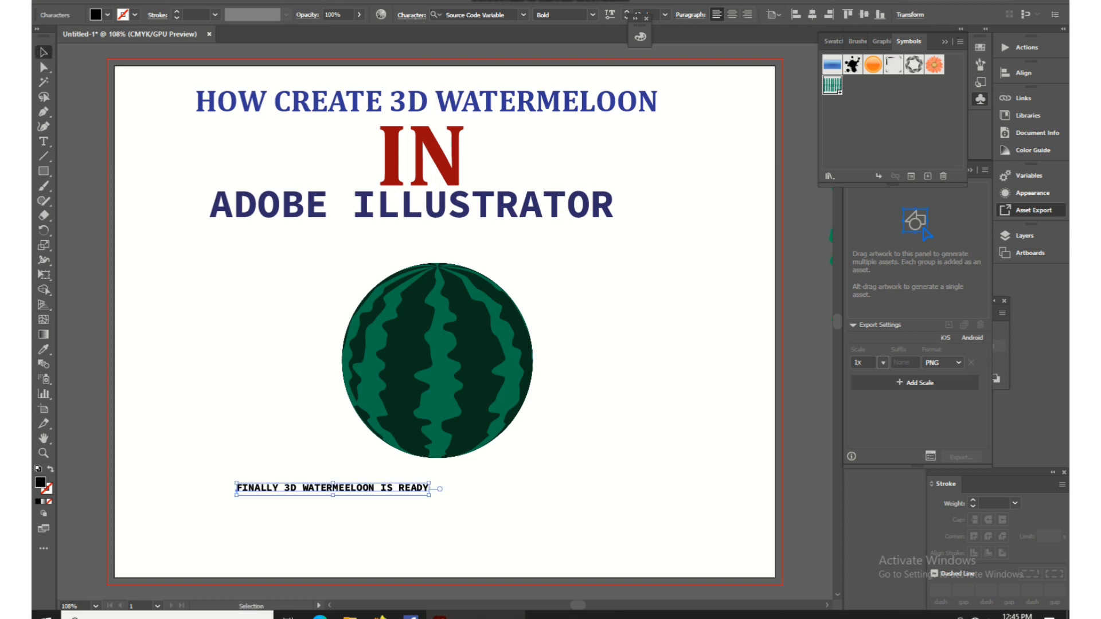
# Enlarge the caption below the watermelon to about 21 pt and set its font to Arial.
pyautogui.moveTo(429, 495); pyautogui.dragTo(574, 504)
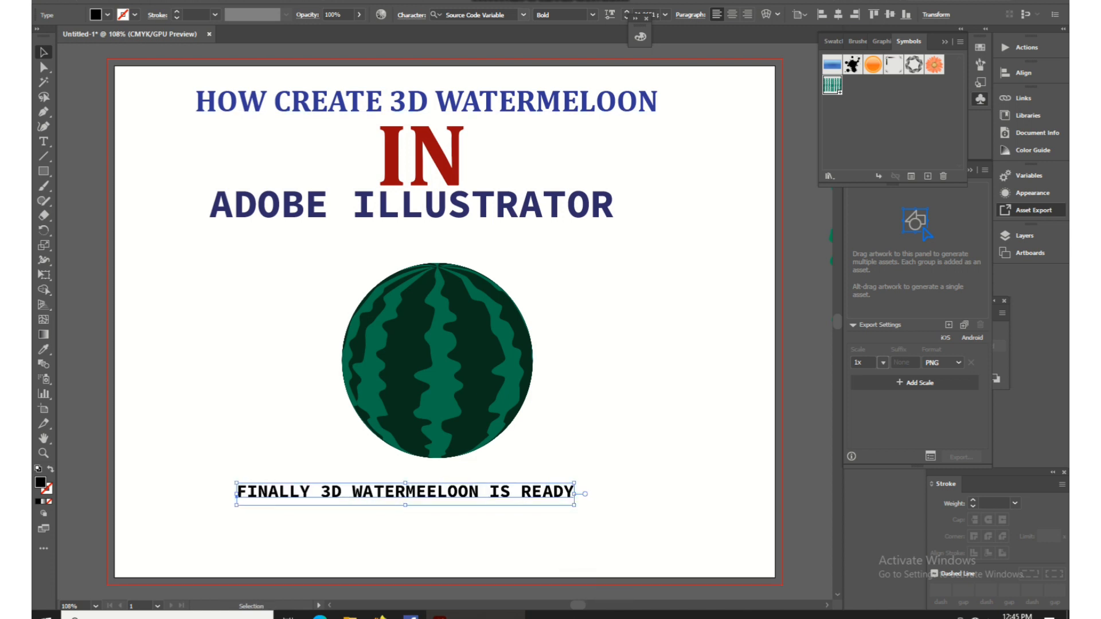
pyautogui.click(523, 14)
pyautogui.press('Down')
pyautogui.press('Down')
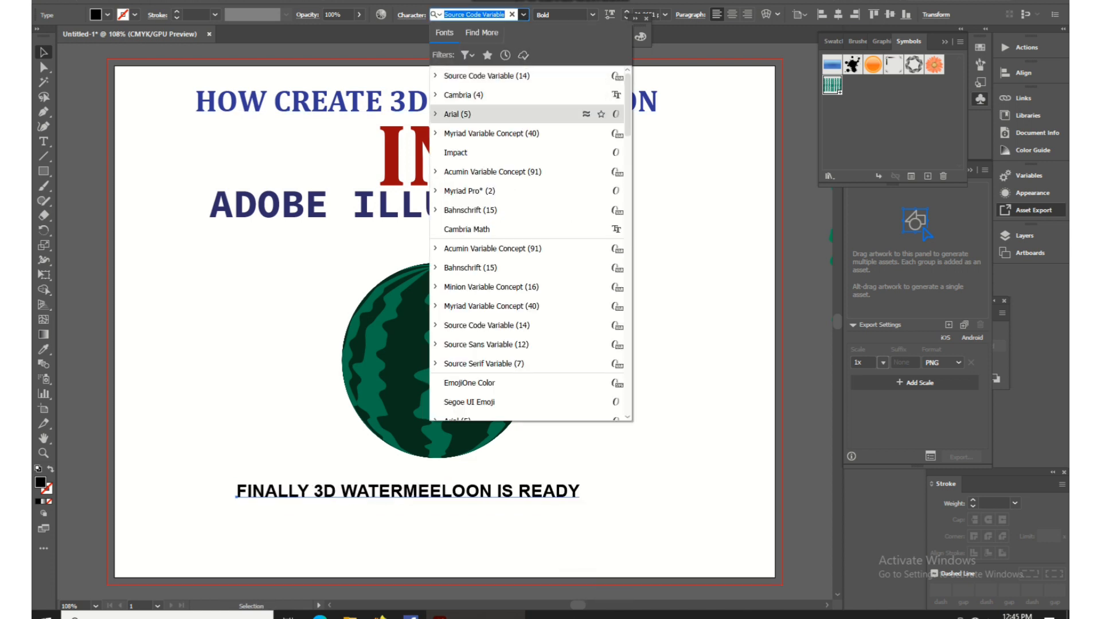
pyautogui.press('Return')
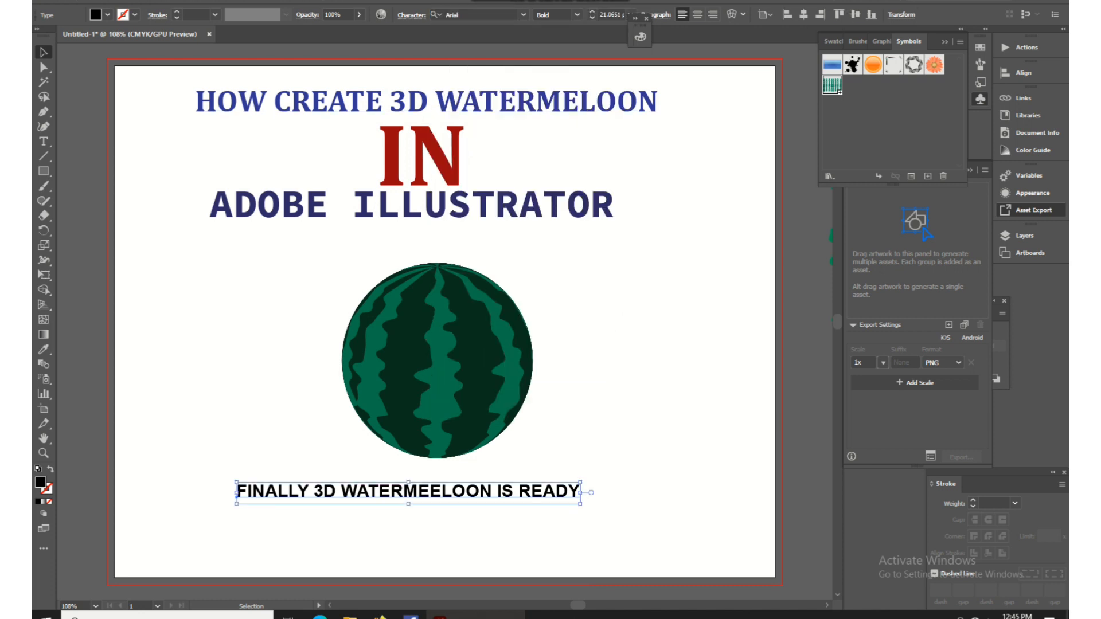
# Enlarge the caption to about 27 pt, centre it under the watermelon and deselect it.
pyautogui.moveTo(580, 483); pyautogui.dragTo(684, 475)
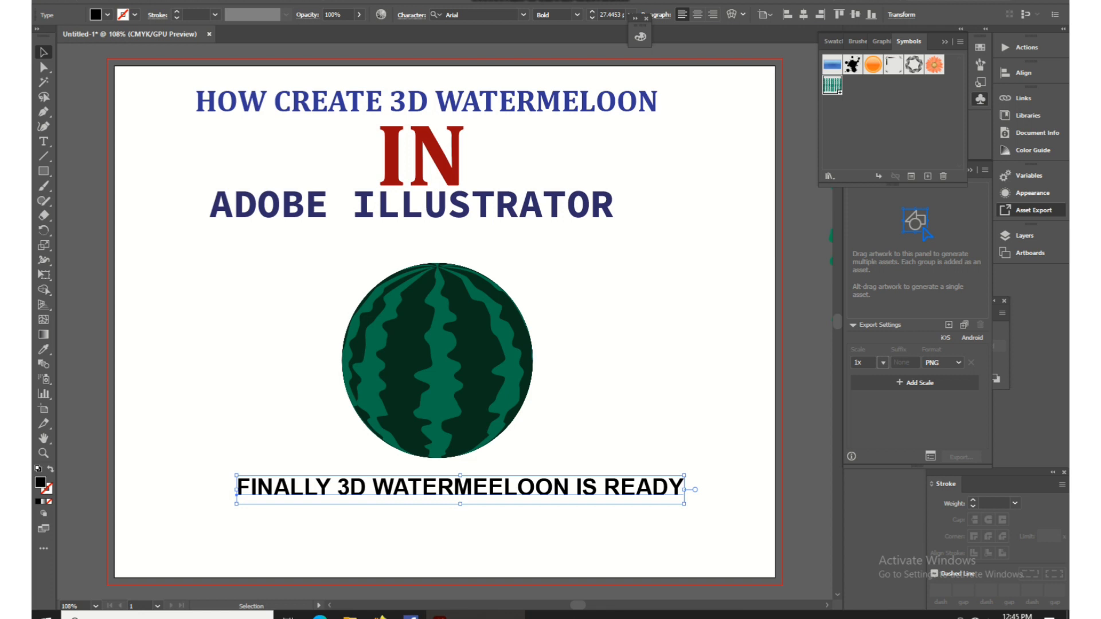
pyautogui.moveTo(581, 487); pyautogui.dragTo(563, 491)
pyautogui.click(579, 539)
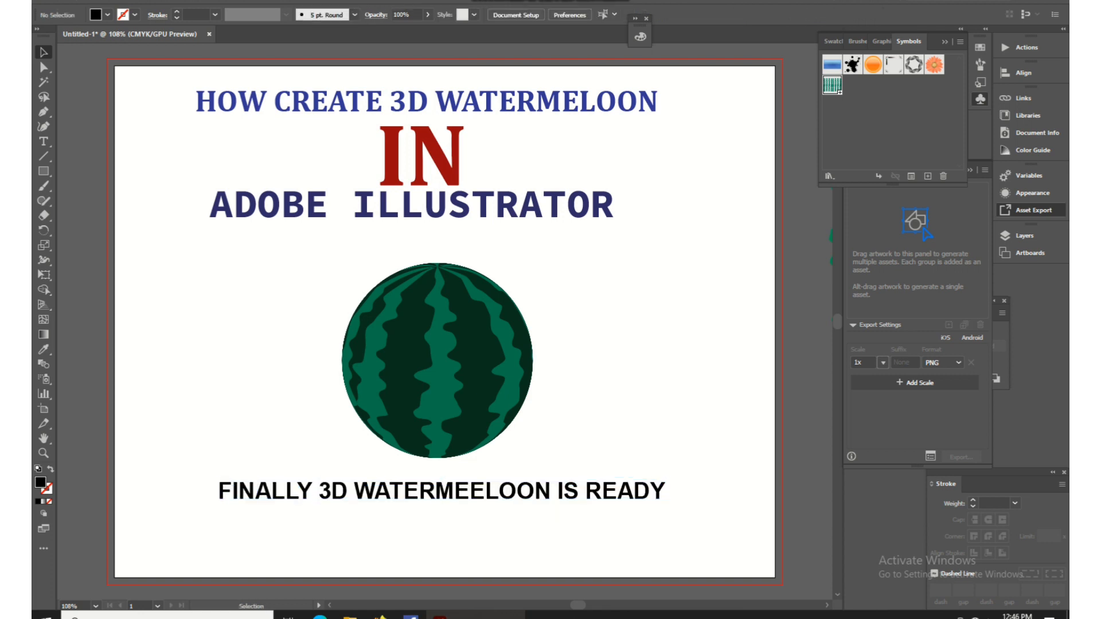
# Recolour the caption below the watermelon with a dark red fill and deselect it.
pyautogui.click(568, 492)
pyautogui.doubleClick(40, 483)
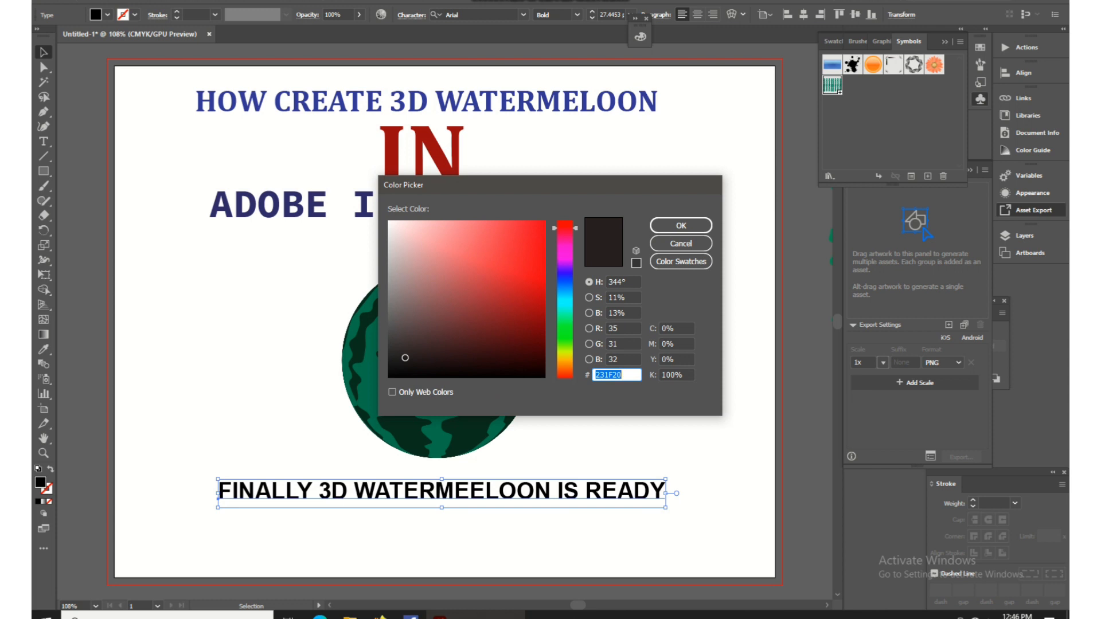
pyautogui.write('211F1D')
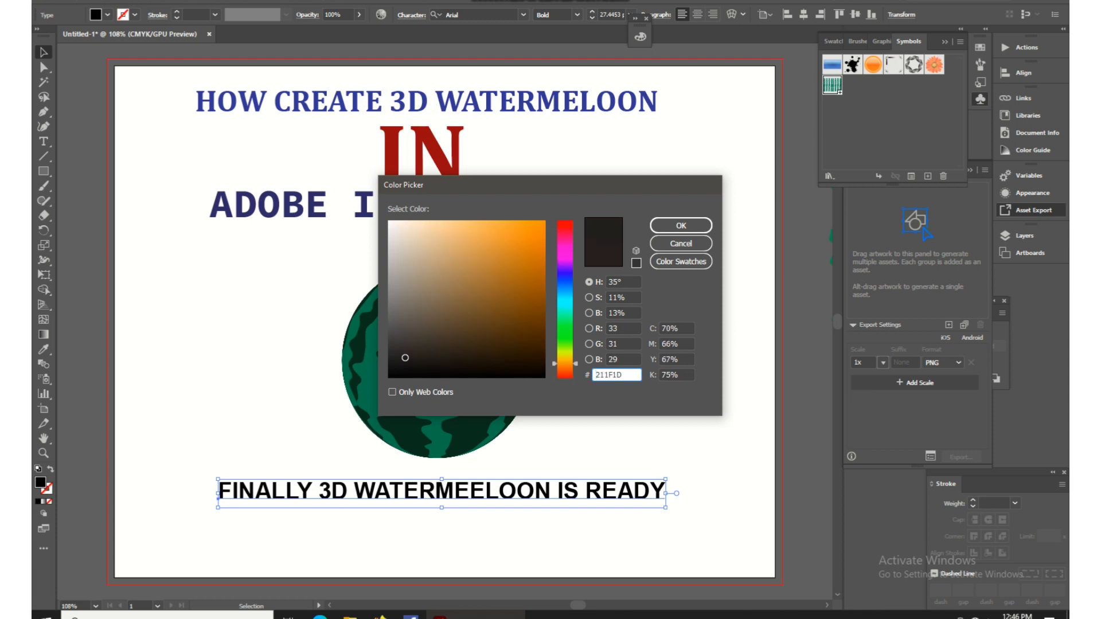
pyautogui.click(564, 226)
pyautogui.moveTo(404, 357)
pyautogui.mouseDown()
pyautogui.moveTo(535, 310)
pyautogui.moveTo(532, 289)
pyautogui.moveTo(538, 323)
pyautogui.mouseUp()
pyautogui.press('Return')
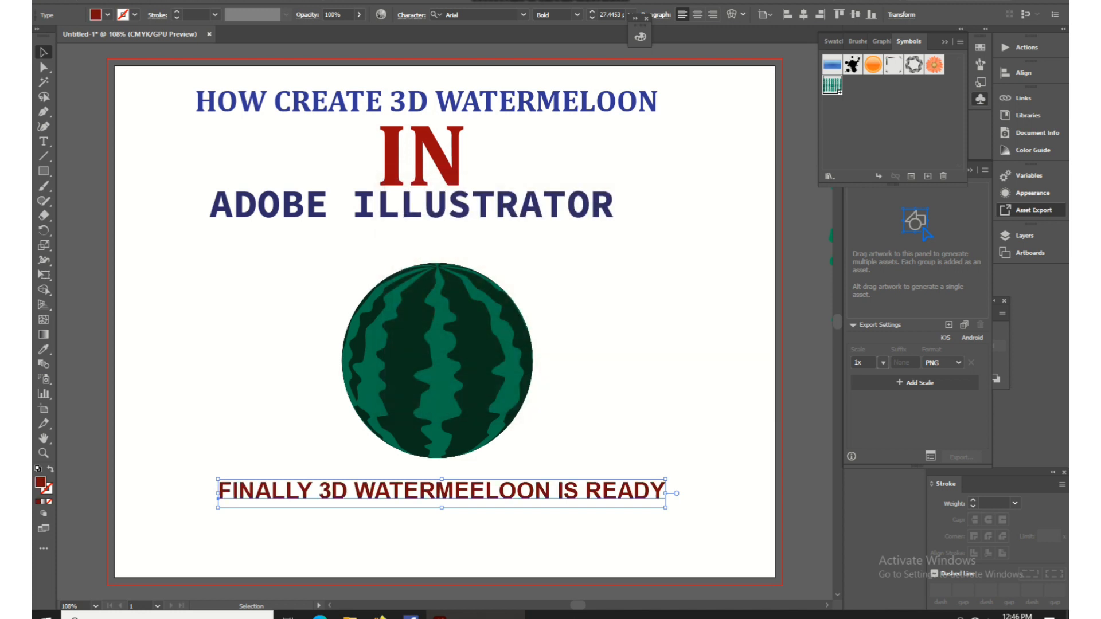
pyautogui.hotkey('ctrl', 'shift', 'a')
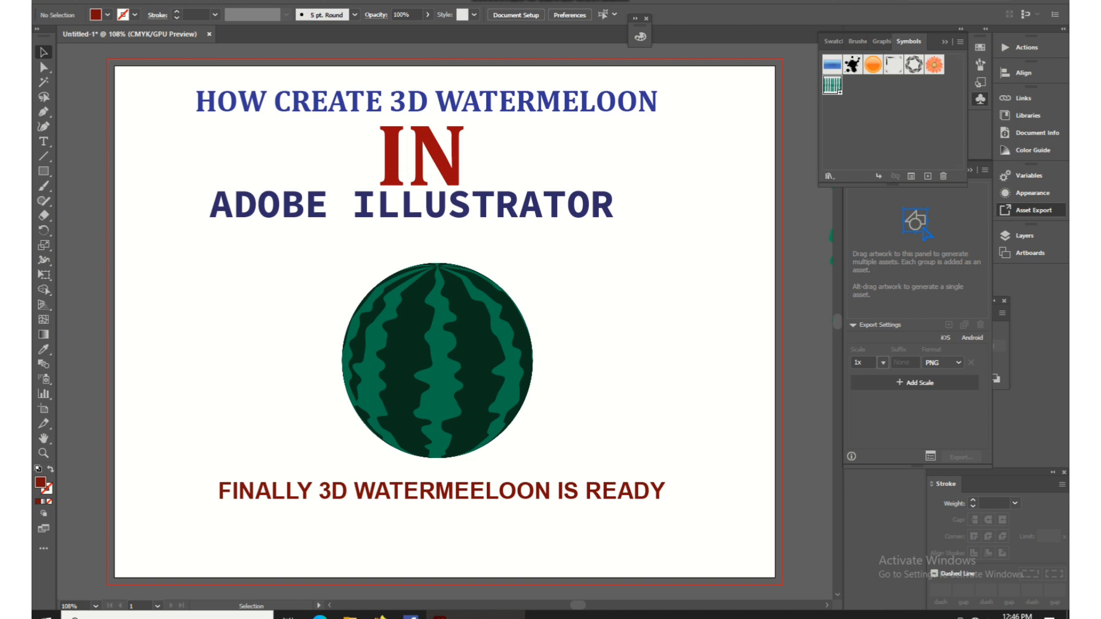
# Switch the document to full screen mode with the interface kept, and collapse the open Symbols panel.
pyautogui.press('f')
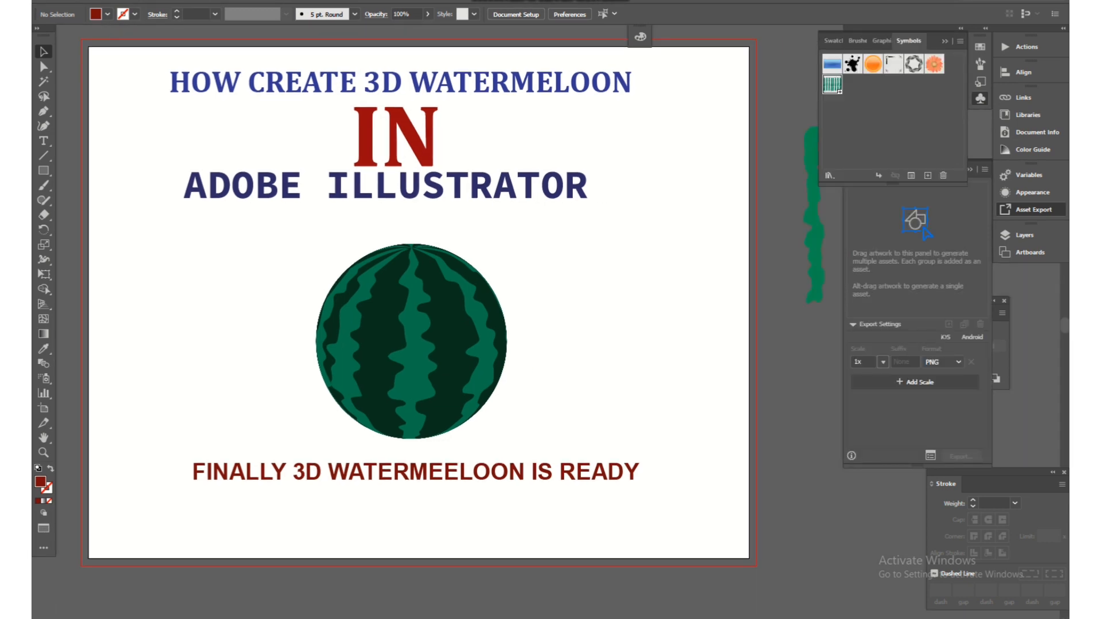
pyautogui.click(944, 41)
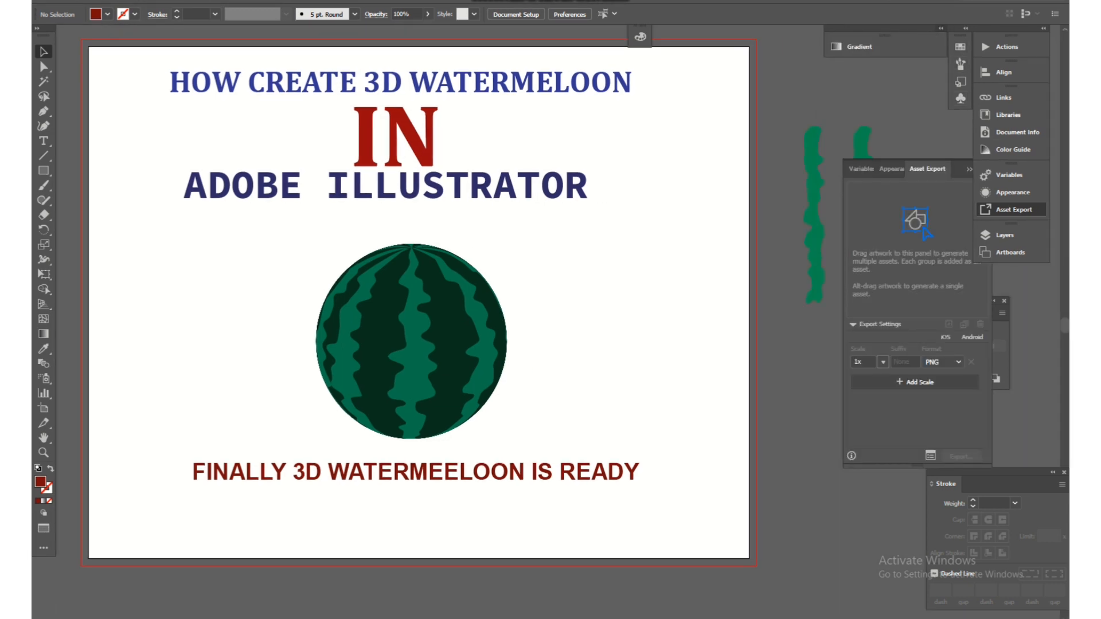
pyautogui.click(960, 28)
pyautogui.click(960, 28)
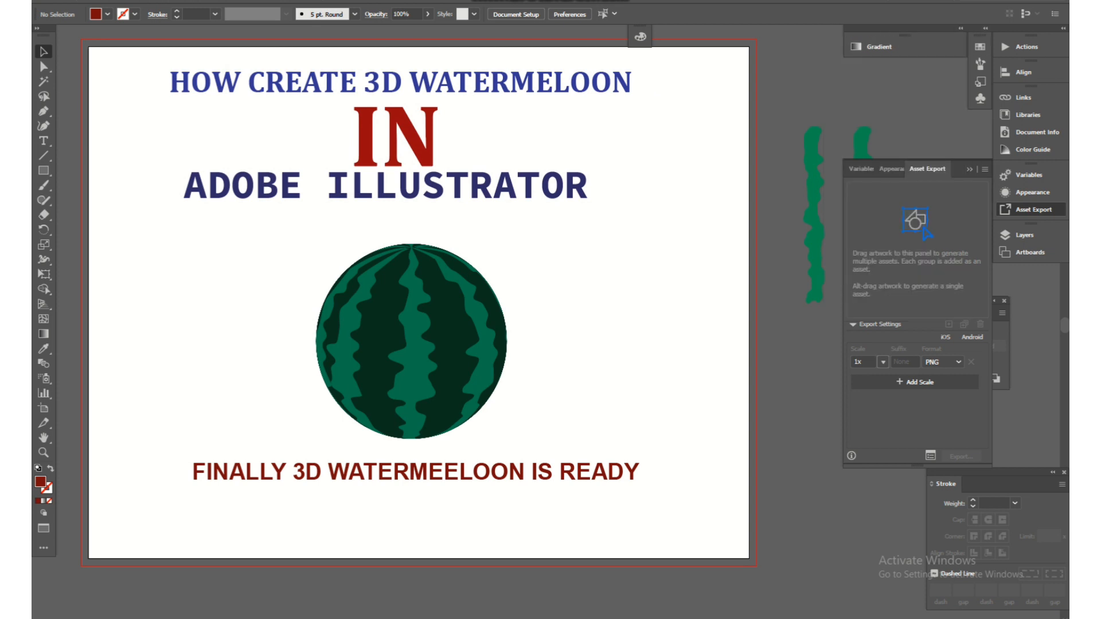
# Dock the Gradient panel between Actions and Align, and dock the Asset Export panel group along the workspace edge.
pyautogui.click(878, 47)
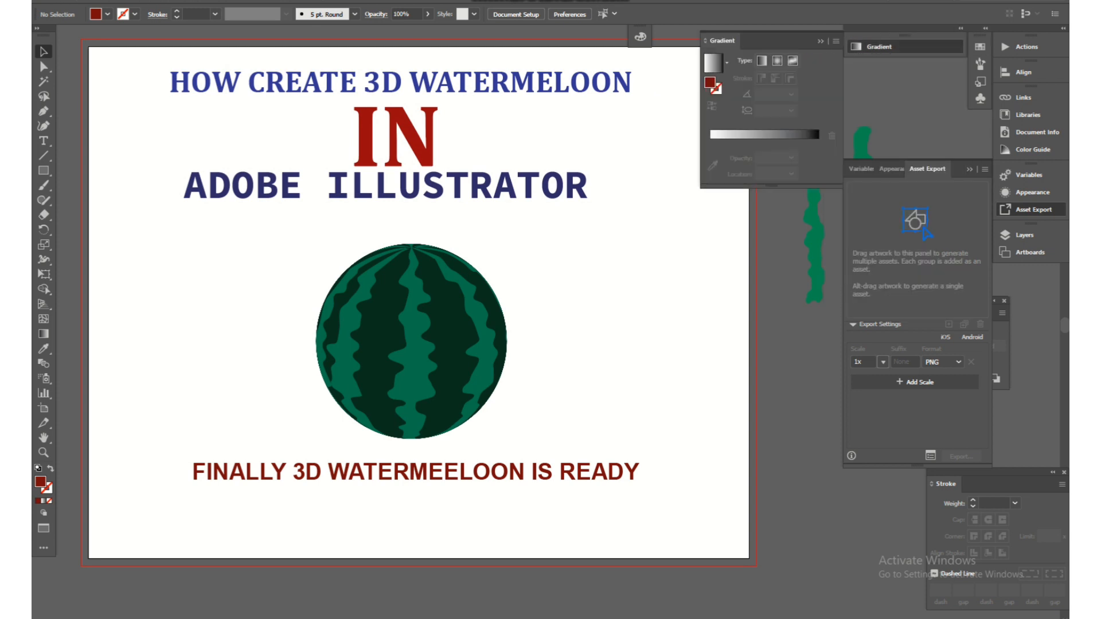
pyautogui.moveTo(879, 46); pyautogui.dragTo(1021, 63)
pyautogui.moveTo(955, 186); pyautogui.dragTo(1066, 172)
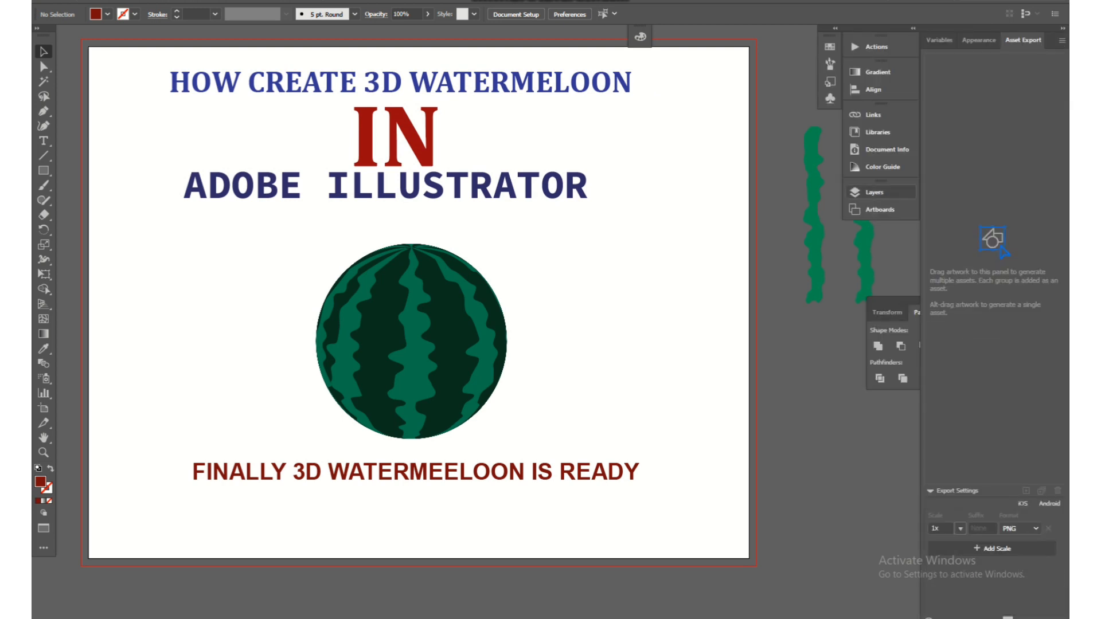